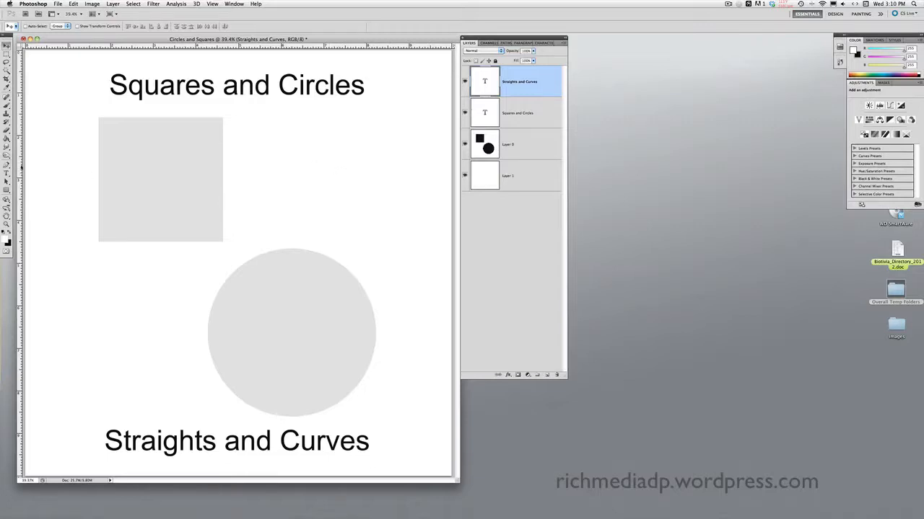
Step: Select the Pen tool with the P shortcut
key("p")
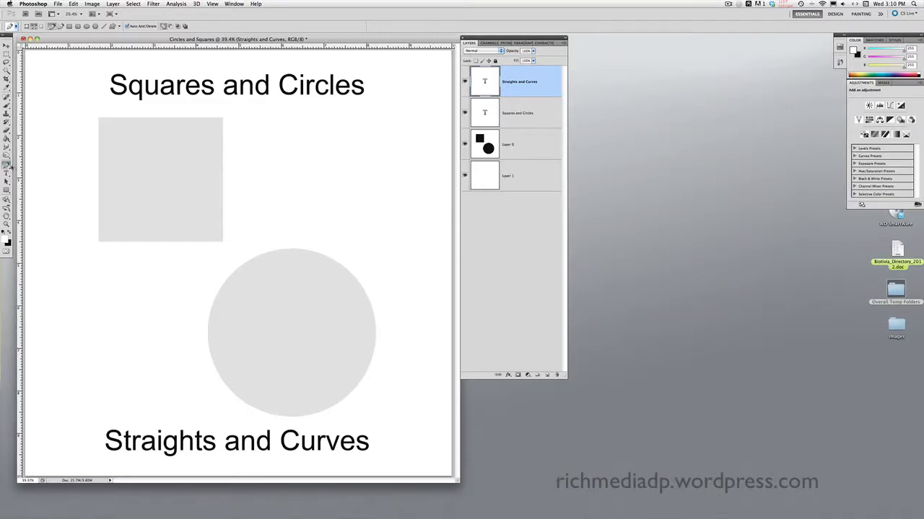
Step: Choose the Freeform Pen Tool from the pen flyout after briefly trying Add Anchor Point
left_click(7, 165)
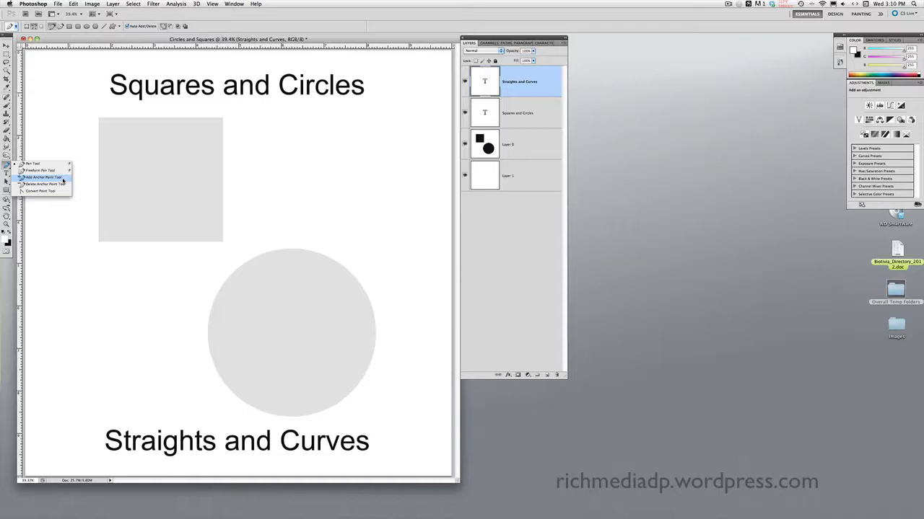
left_click(63, 180)
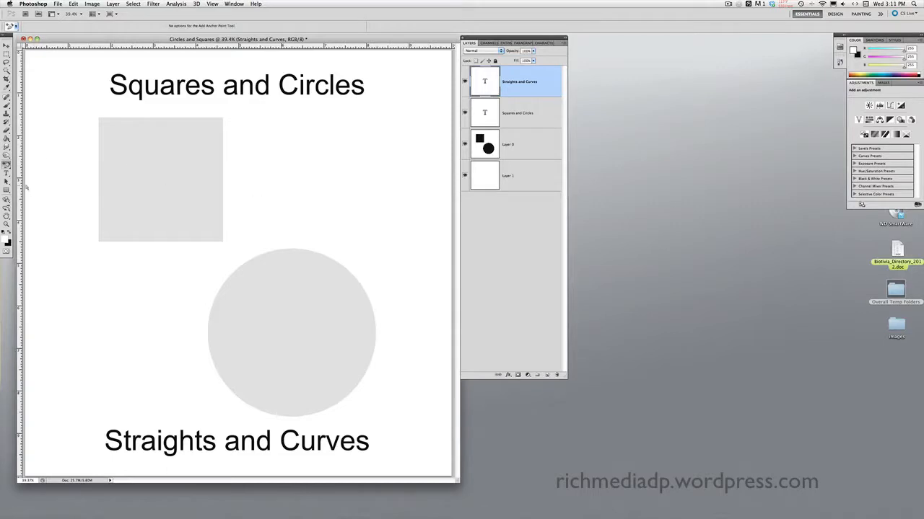
left_click(6, 165)
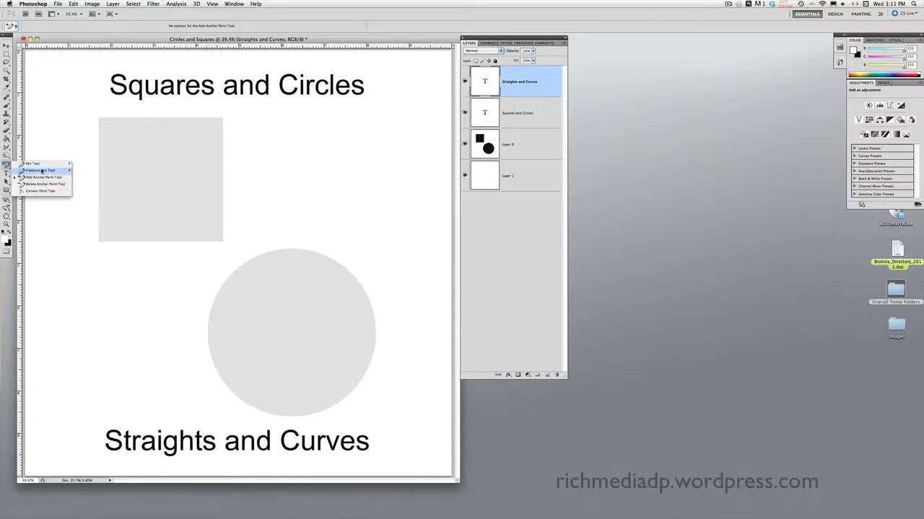
left_click(43, 170)
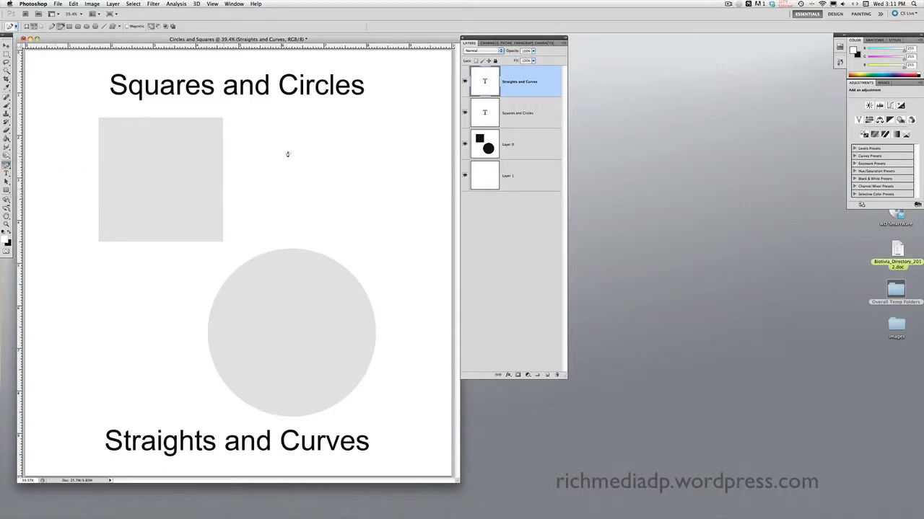
mouse_move(287, 153)
left_mouse_down()
mouse_move(262, 173)
mouse_move(313, 197)
mouse_move(323, 223)
mouse_move(352, 232)
mouse_move(369, 256)
mouse_move(399, 228)
mouse_move(396, 181)
mouse_move(410, 166)
mouse_move(375, 136)
mouse_move(380, 178)
mouse_move(261, 100)
mouse_move(308, 121)
mouse_move(328, 151)
mouse_move(311, 148)
mouse_move(328, 127)
mouse_move(327, 68)
mouse_move(286, 62)
mouse_move(242, 105)
mouse_move(265, 143)
mouse_move(290, 154)
left_mouse_up()
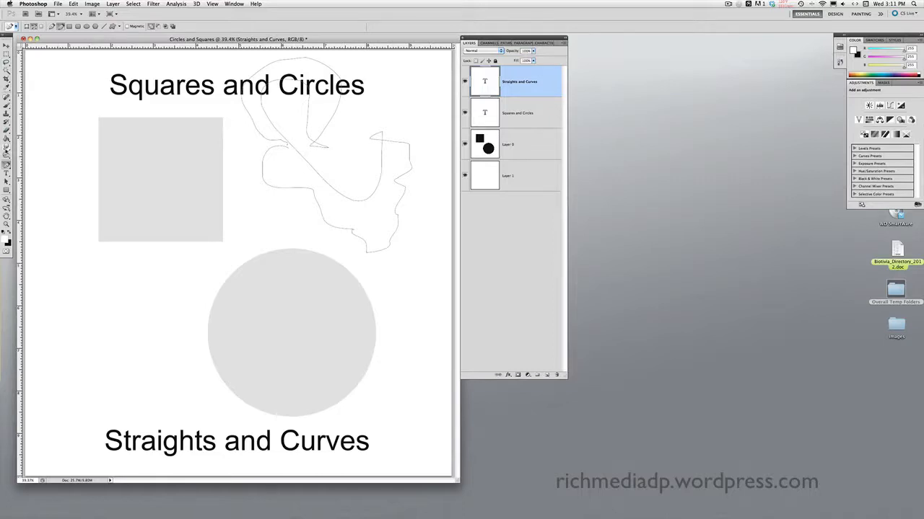
left_click(7, 181)
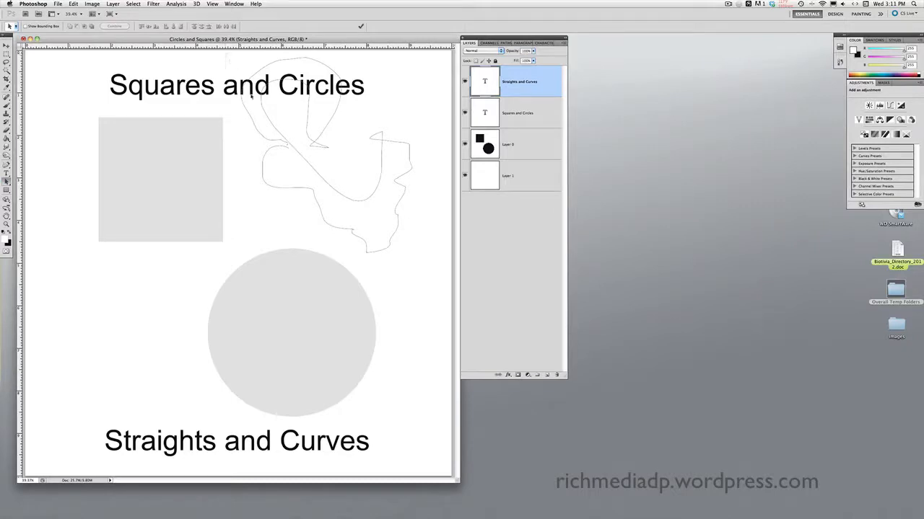
left_click_drag(251, 85, 433, 267)
key("Delete")
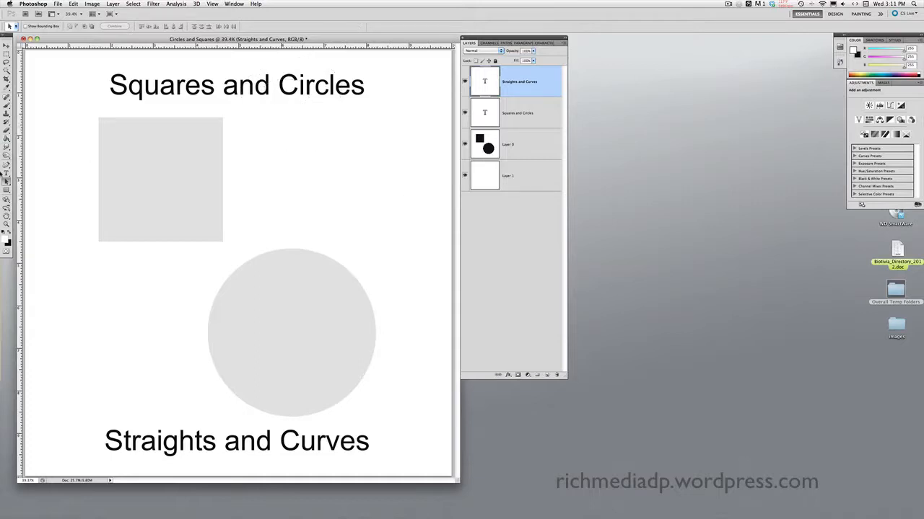
left_click(7, 166)
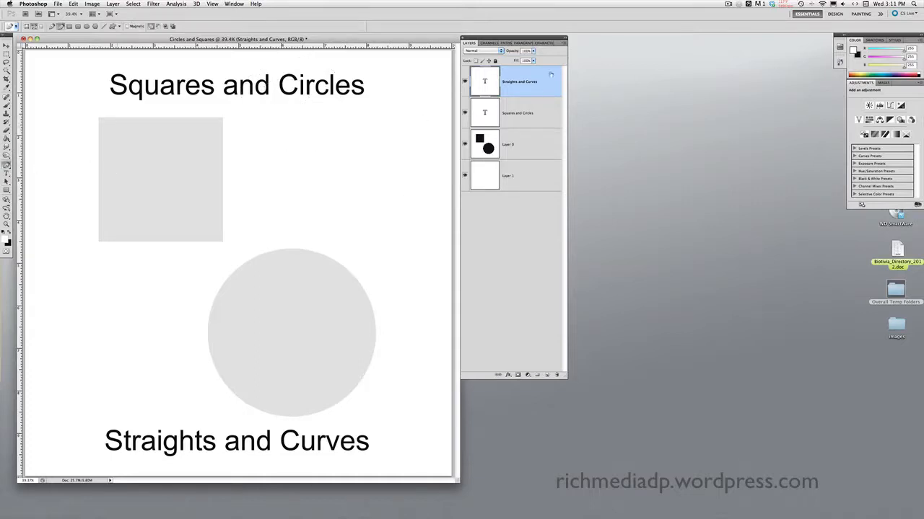
Step: Create a new layer named Layer 2 from the Layers panel menu
left_click(564, 43)
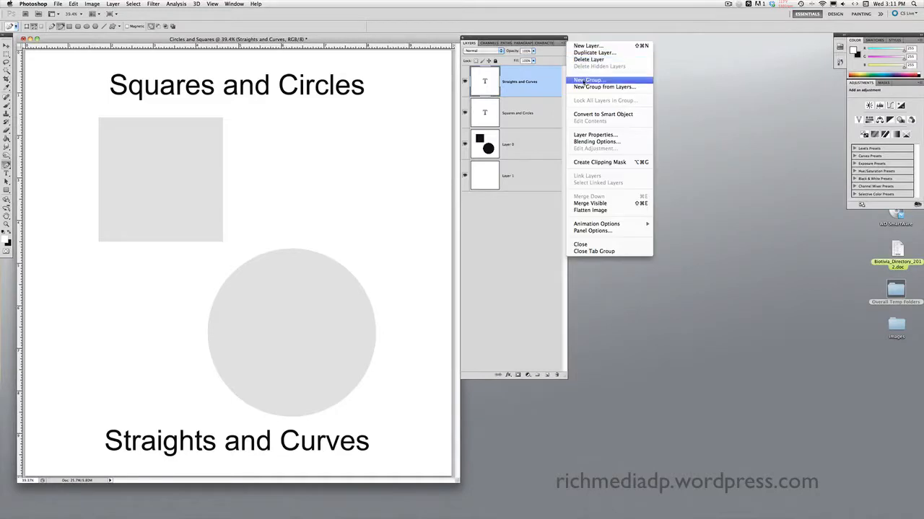
left_click(586, 46)
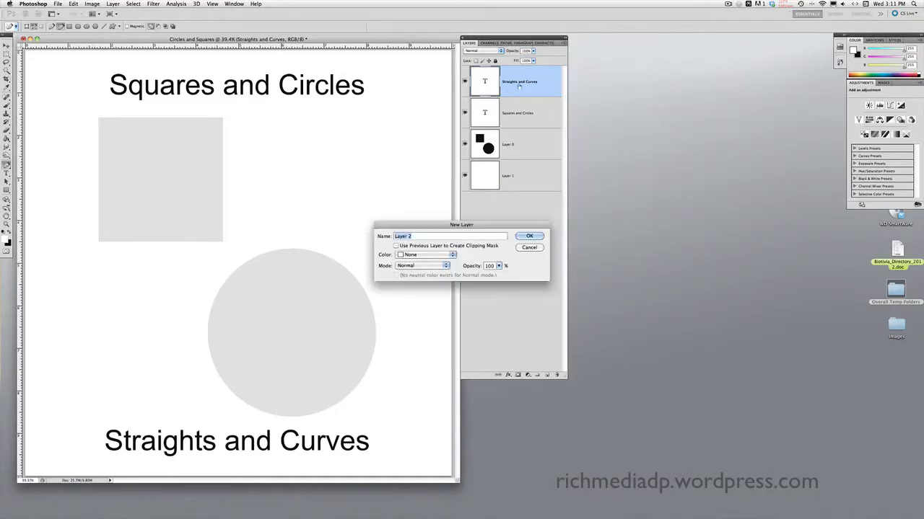
left_click(527, 237)
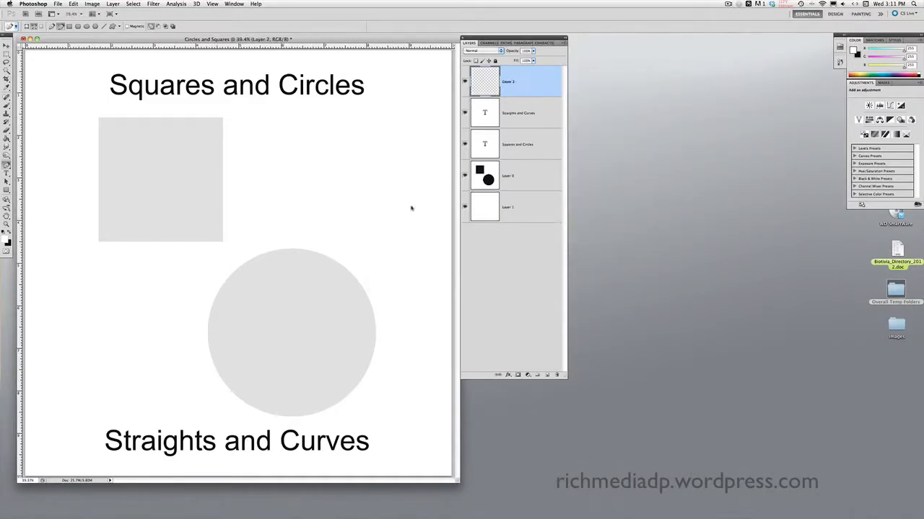
Step: Make Layer 0 the active layer after dismissing Layer 1's context menu
right_click(517, 214)
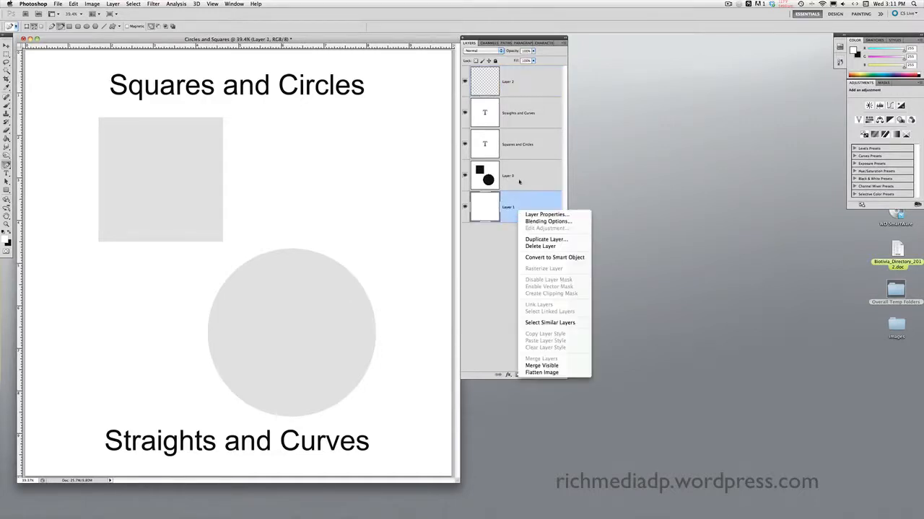
left_click(518, 181)
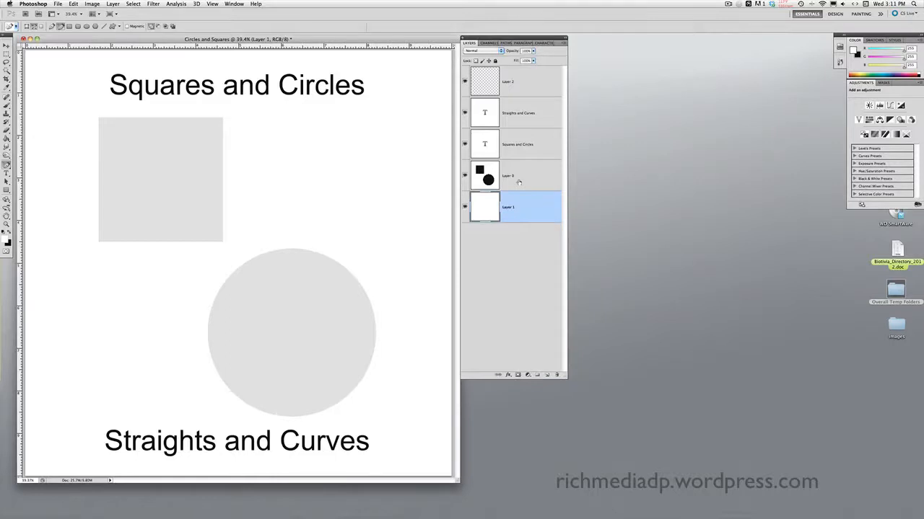
left_click(519, 183)
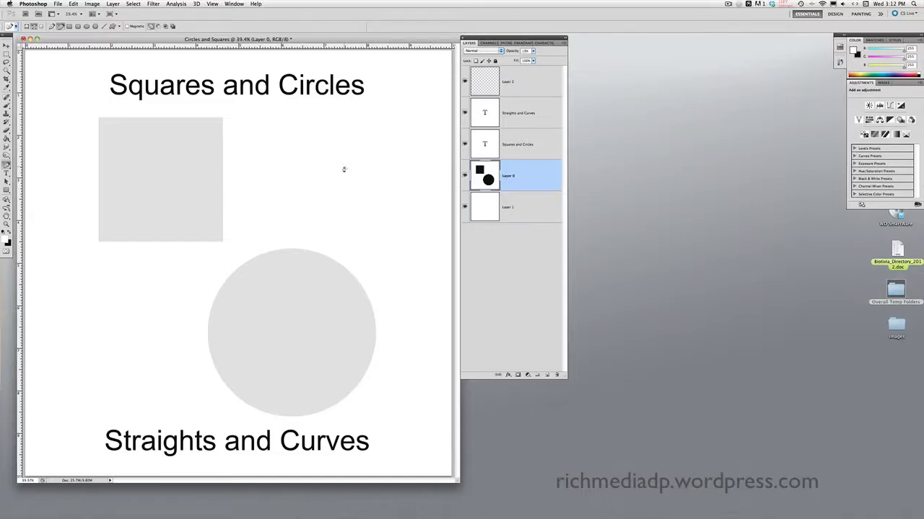
Step: Step through the layers and make Layer 2 active
left_click(524, 152)
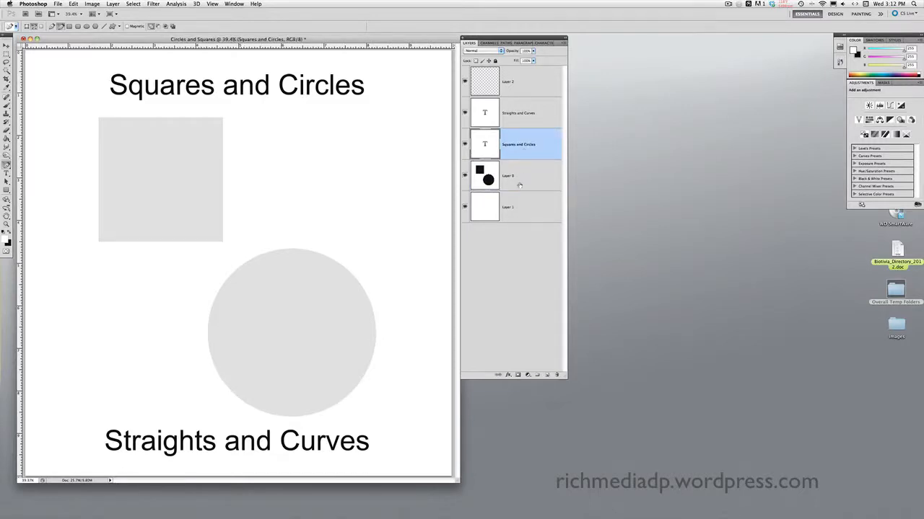
left_click(519, 185)
left_click(524, 158)
left_click(520, 125)
left_click(520, 88)
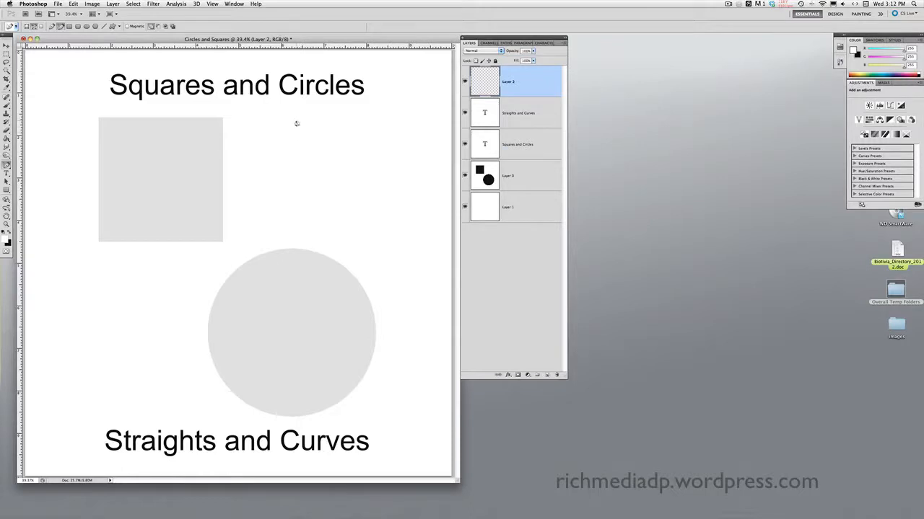
Step: Draw a closed freehand outline right of the grey square and marquee-select it to show anchors
mouse_move(295, 122)
left_mouse_down()
mouse_move(269, 158)
mouse_move(300, 219)
mouse_move(338, 227)
mouse_move(384, 215)
mouse_move(382, 193)
mouse_move(399, 175)
mouse_move(386, 143)
mouse_move(341, 131)
mouse_move(330, 170)
mouse_move(317, 165)
mouse_move(297, 124)
left_mouse_up()
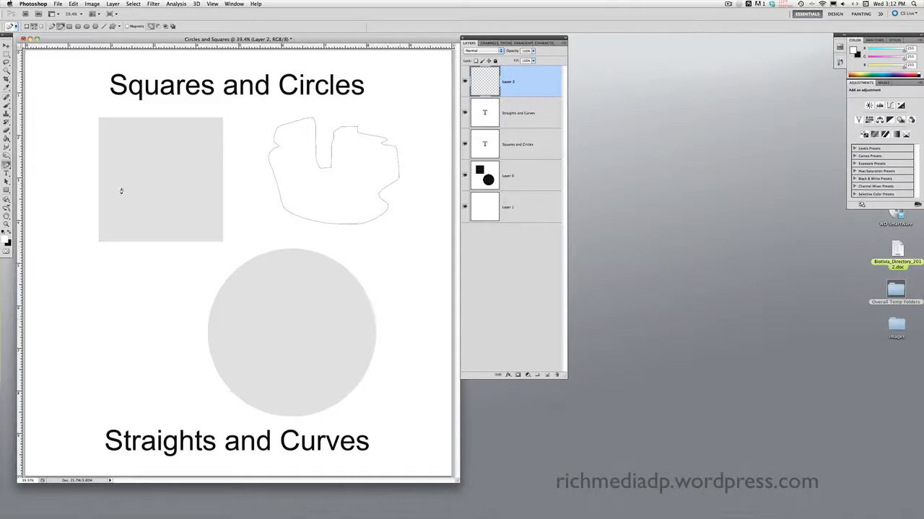
key("a")
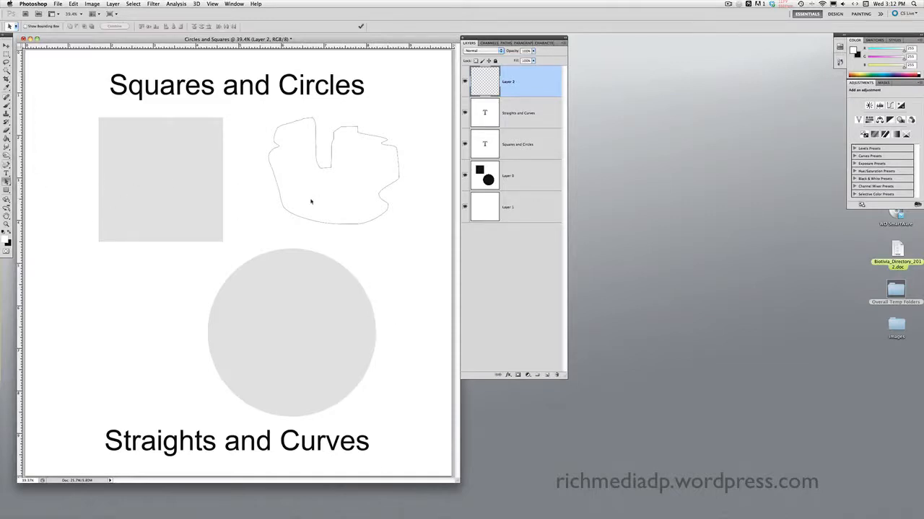
left_click_drag(255, 109, 422, 242)
Step: With Add Anchor Point Tool, add three anchors along the outline's left edge
left_click(7, 166)
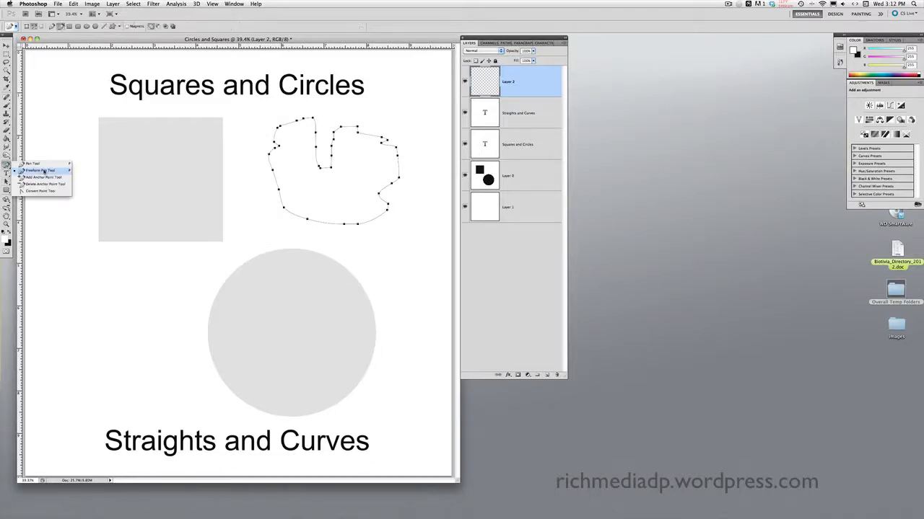
left_click(45, 177)
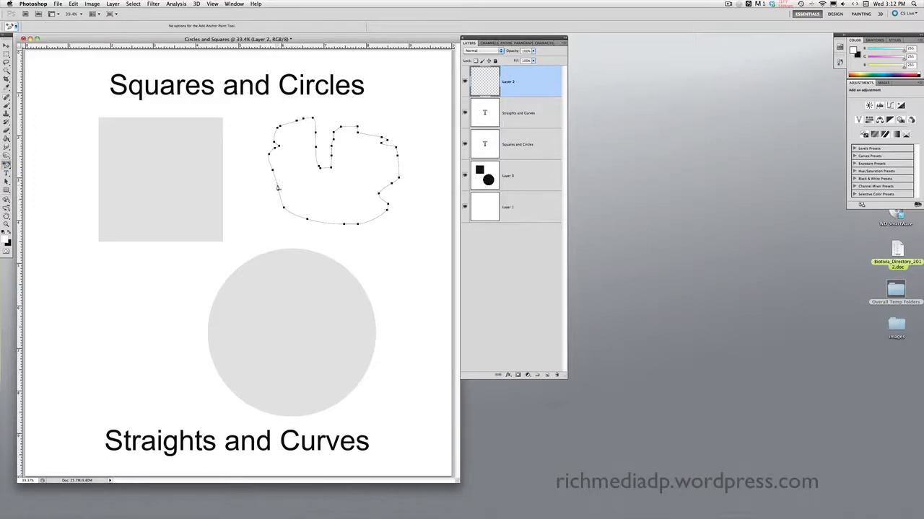
left_click(275, 181)
left_click(280, 196)
left_click(294, 216)
Step: Add two anchors on the bottom edge and drag one down into a curved dip
left_click(317, 223)
left_click(330, 225)
left_click_drag(318, 224, 315, 240)
mouse_move(314, 241)
left_mouse_down()
mouse_move(283, 237)
mouse_move(346, 245)
mouse_move(317, 237)
left_mouse_up()
Step: Remove one anchor point from the outline using the Delete Anchor Point Tool
left_click(6, 165)
left_click(32, 184)
left_click(378, 195)
Step: Reselect all the outline's anchors and choose the Convert Point Tool
left_click(412, 221)
left_click_drag(255, 112, 417, 258)
left_click(6, 165)
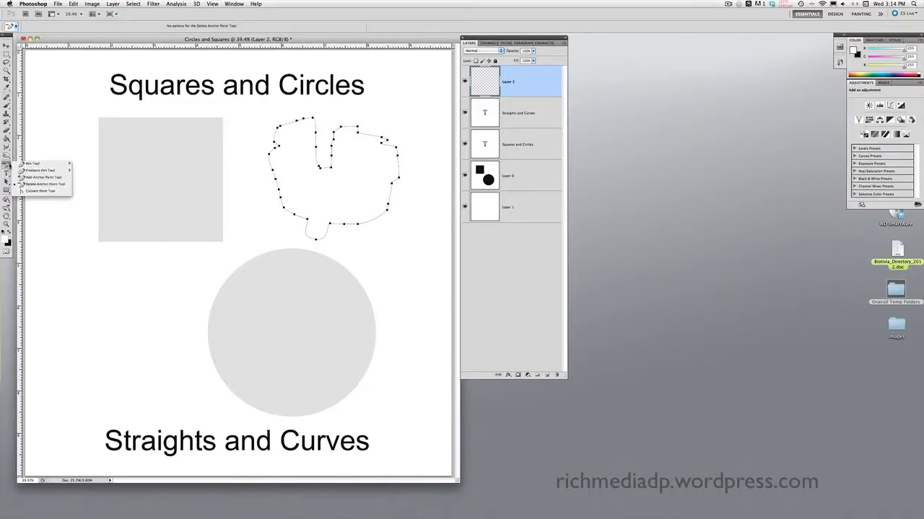
left_click(38, 191)
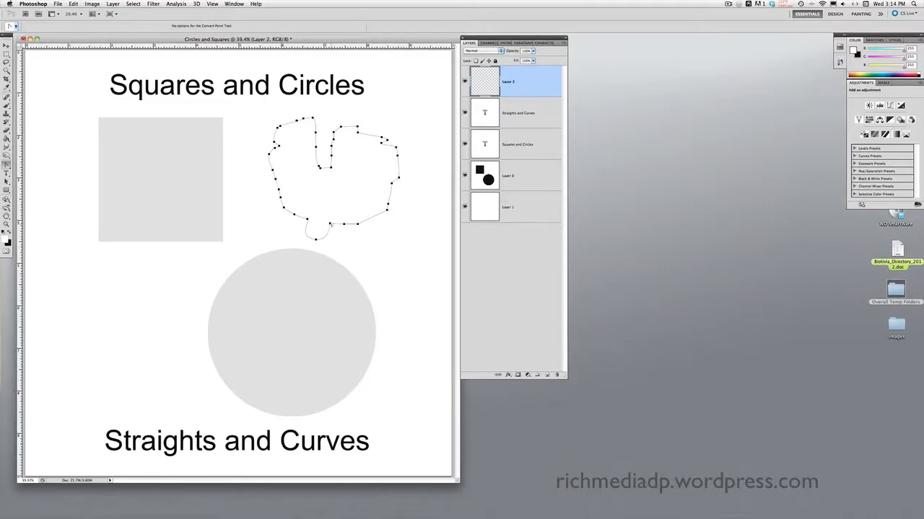
Step: Convert the bottom anchor into a sharp V-shaped corner, then return to the standard Pen Tool
left_click(316, 239)
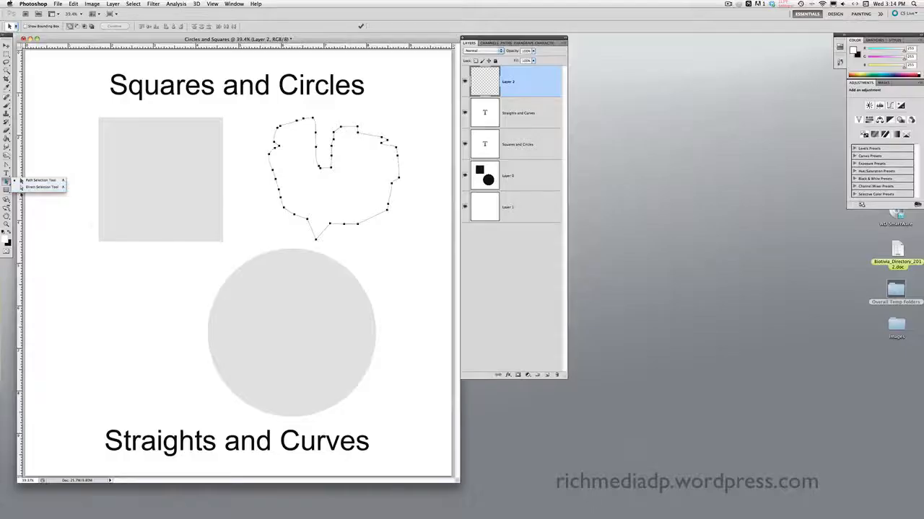
left_click(8, 164)
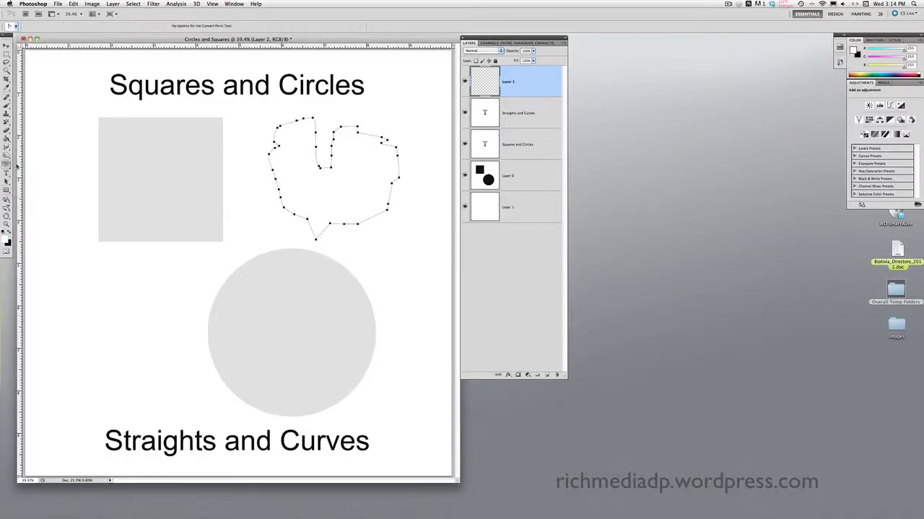
left_click(8, 165)
left_click(31, 165)
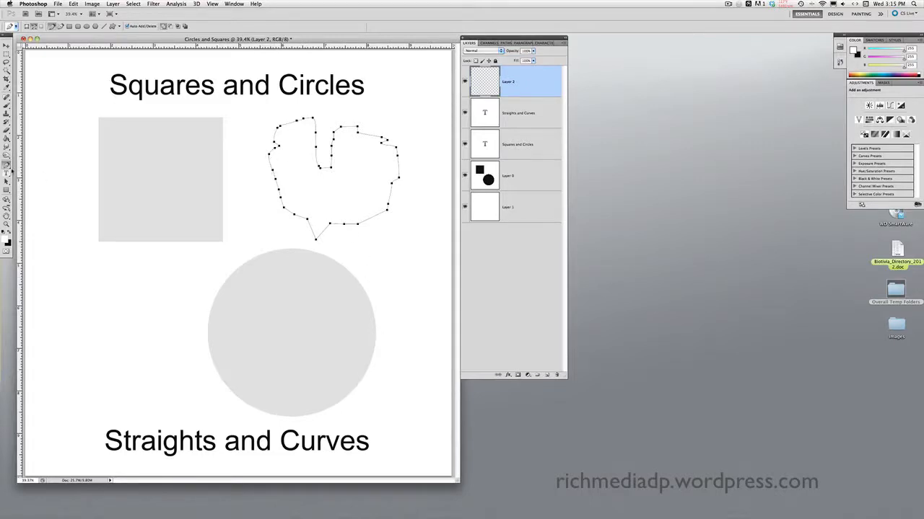
Step: Switch from the Rectangular Marquee Tool to the Move tool
left_click(7, 54)
left_click(7, 55)
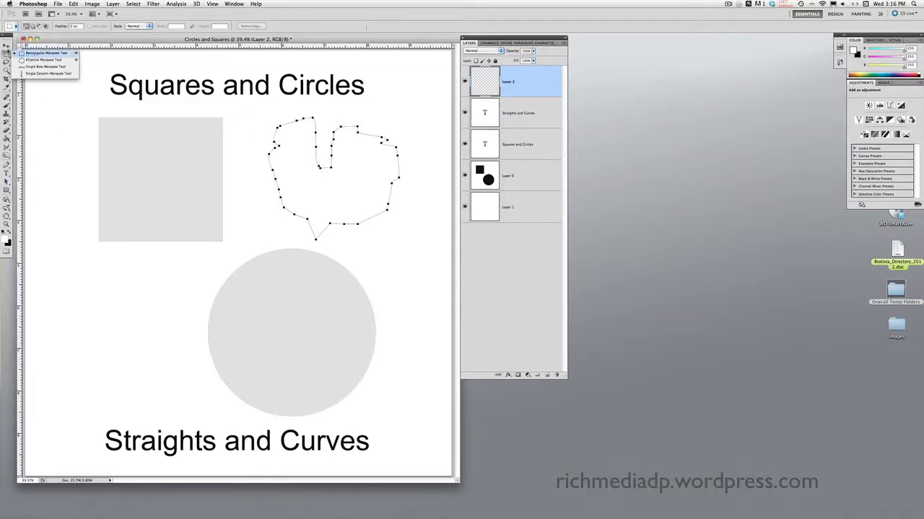
left_click(6, 46)
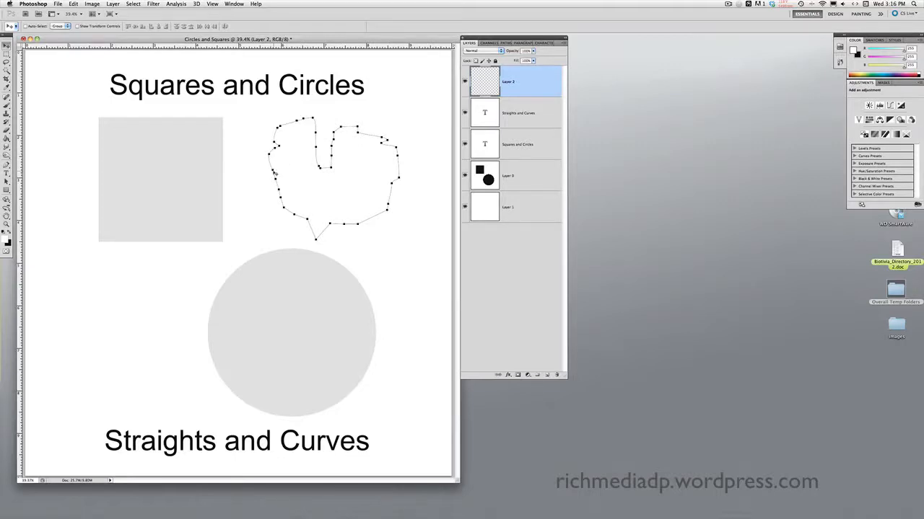
Step: Check which layers lie under the outline on the canvas, then choose the Path Selection tool
right_click(308, 222)
left_click(301, 222)
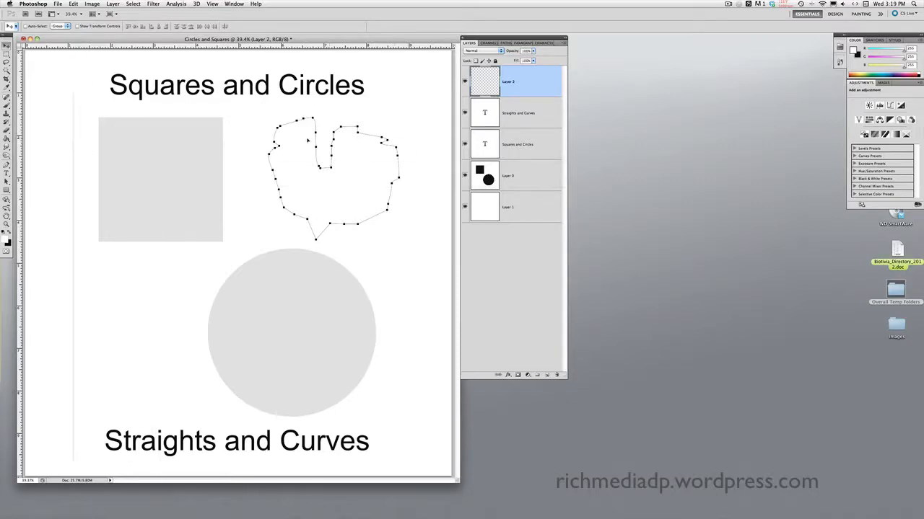
left_click(7, 183)
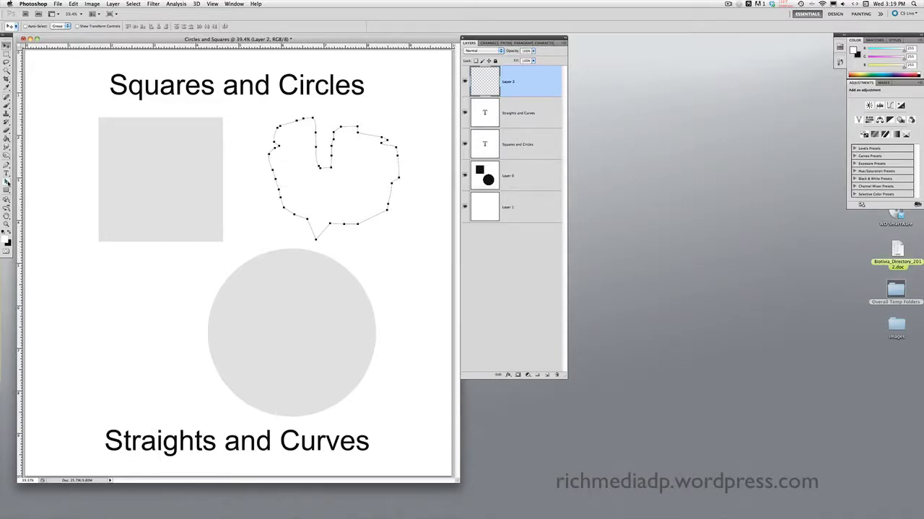
Step: Marquee-select the freeform path beside the grey square and delete it
left_click_drag(260, 106, 423, 260)
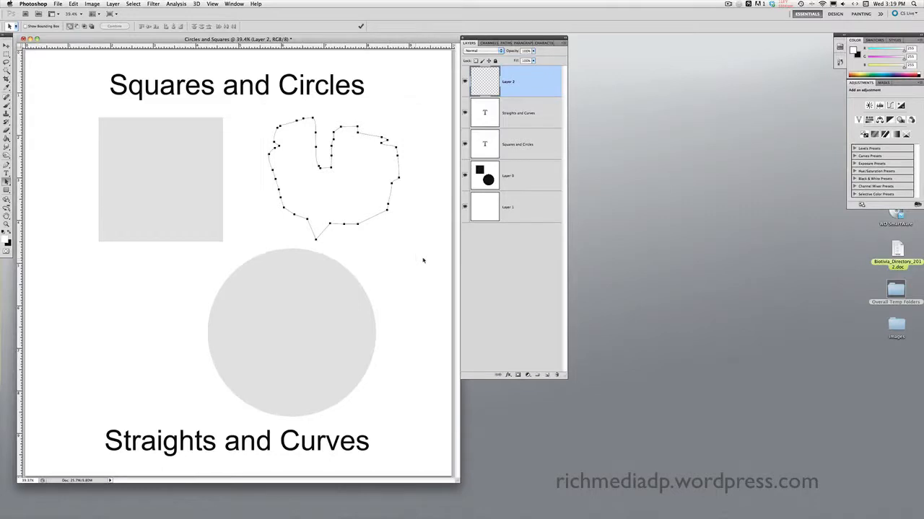
key("Delete")
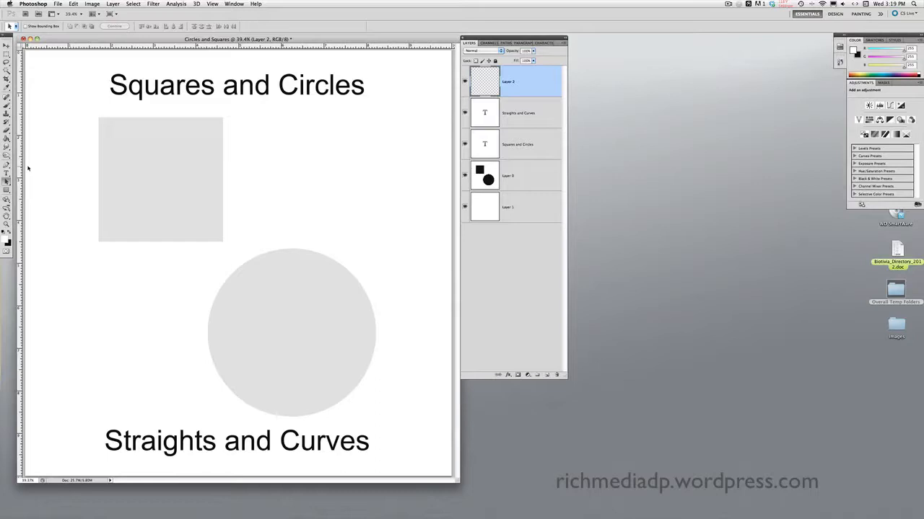
left_click(7, 71)
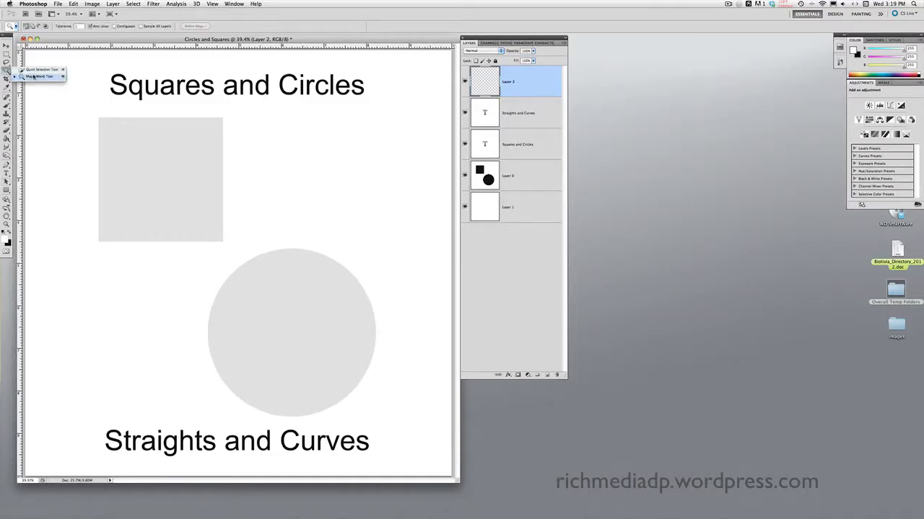
Step: With the Magic Wand on Layer 0, select the grey square and circle
left_click(33, 76)
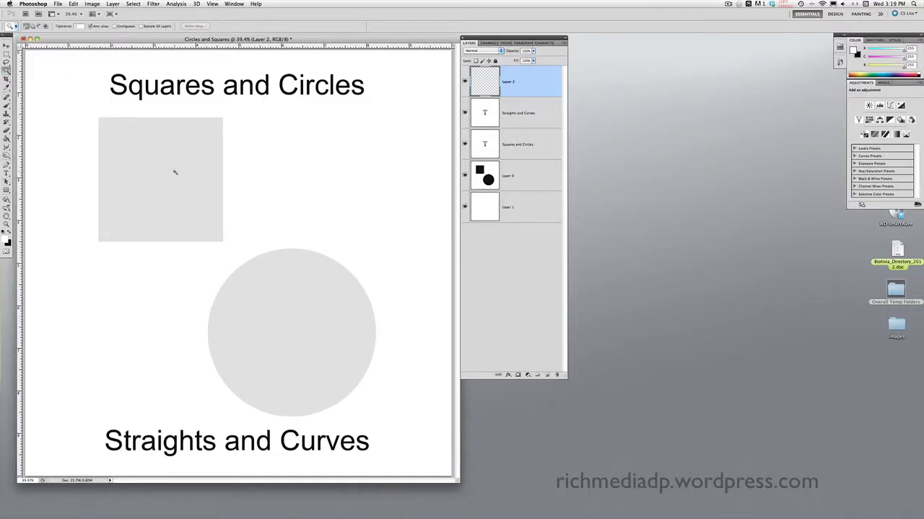
left_click(508, 180)
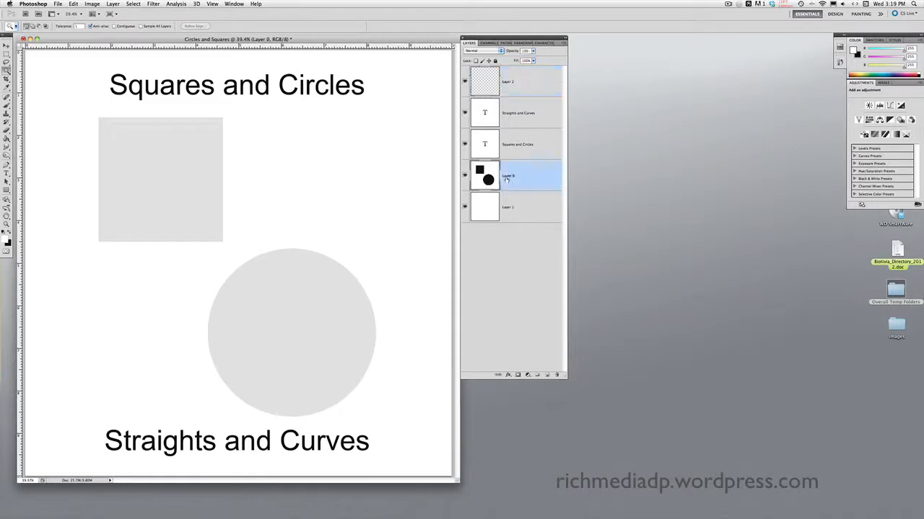
left_click(160, 181)
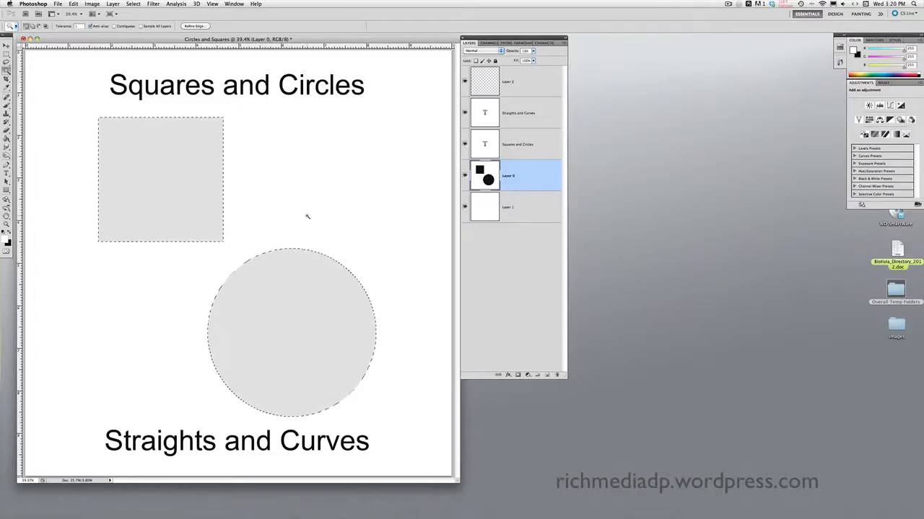
Step: From the Paths panel menu, make a work path from the selection at 1.0 pixel tolerance
left_click(505, 43)
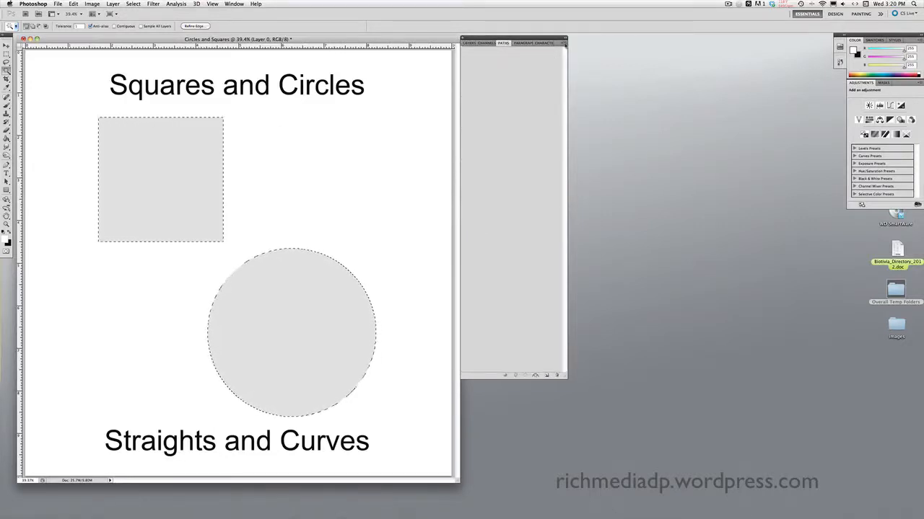
left_click(563, 43)
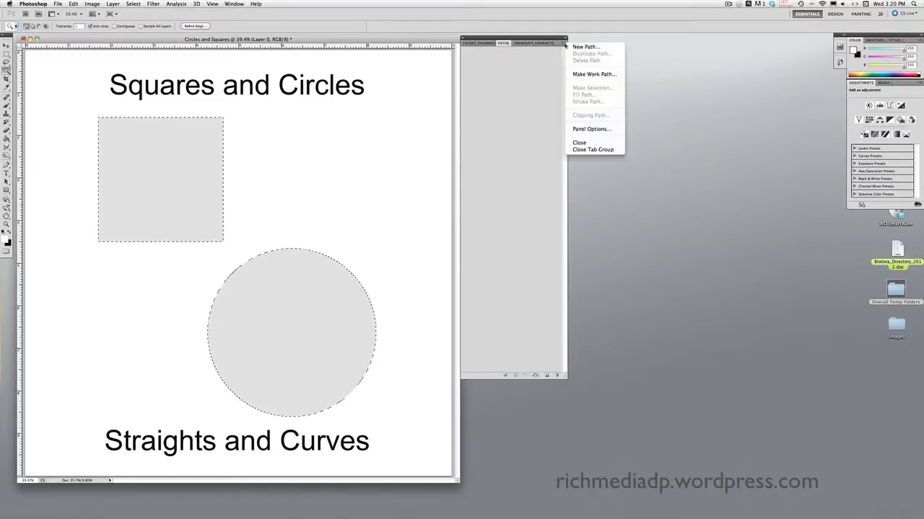
left_click(591, 75)
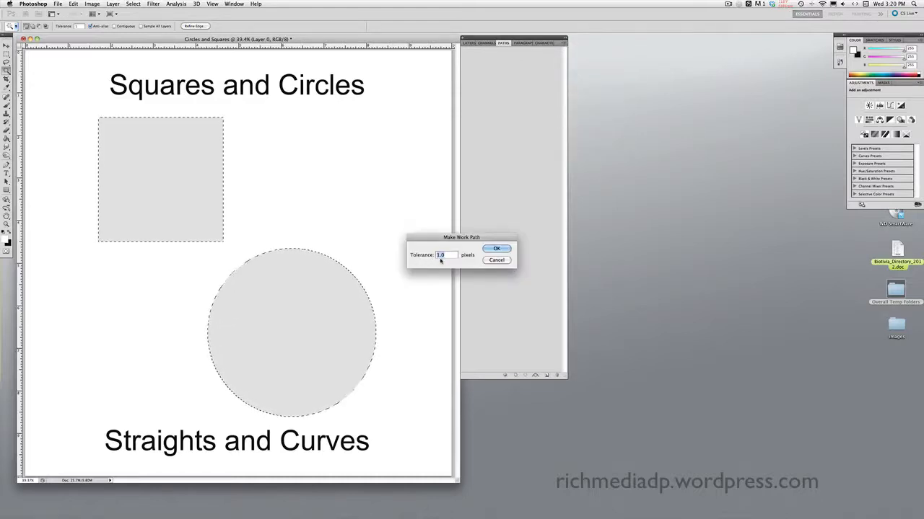
left_click(497, 249)
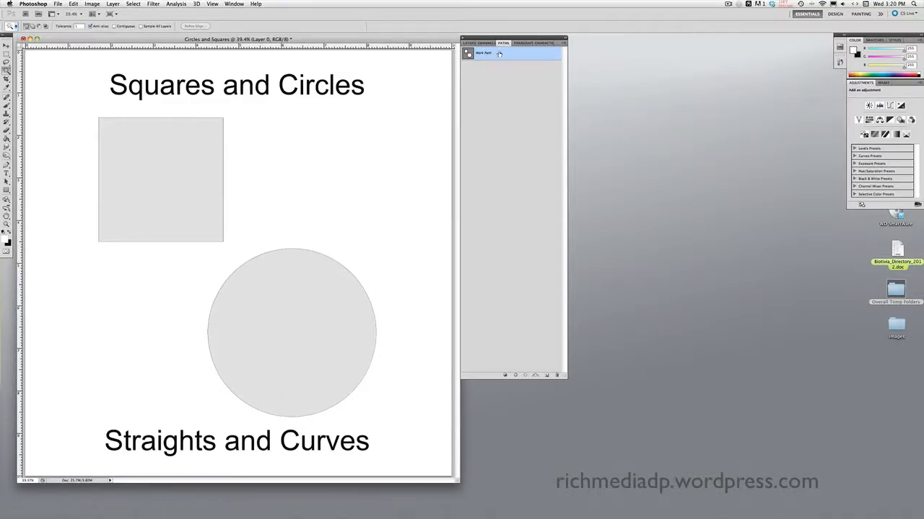
left_click(564, 43)
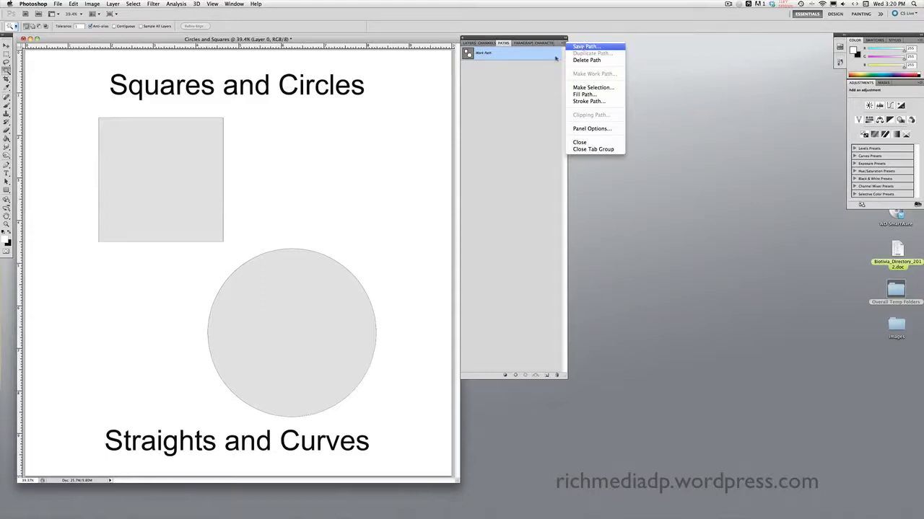
Step: Save the work path under the name Path 1 via the Paths panel menu
left_click(526, 51)
left_click_drag(525, 51, 553, 376)
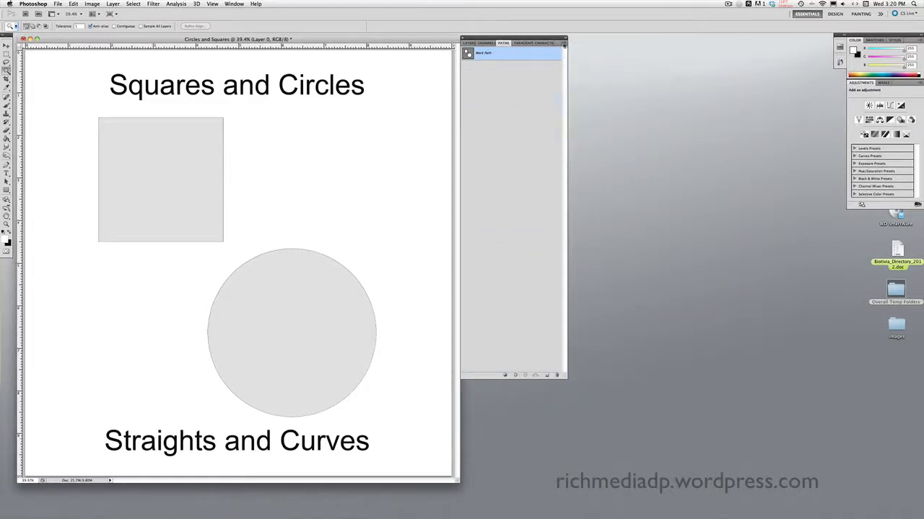
left_click(564, 44)
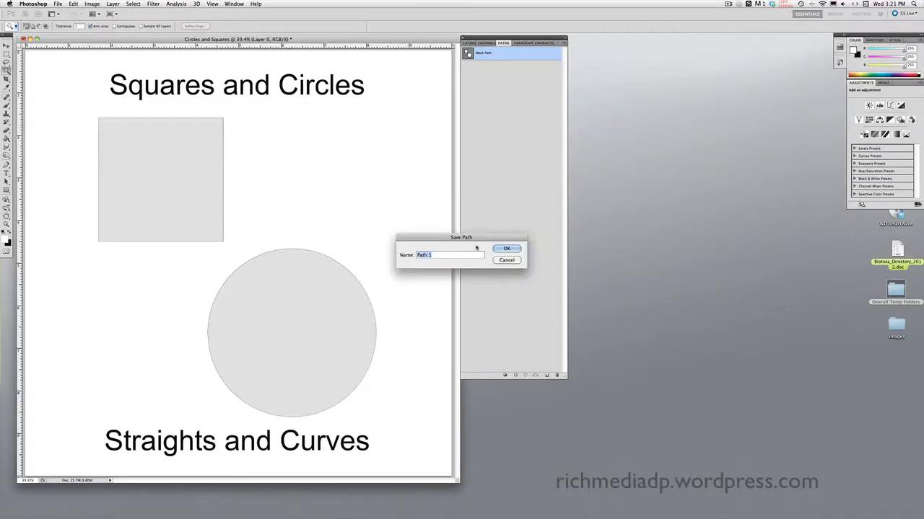
left_click(505, 250)
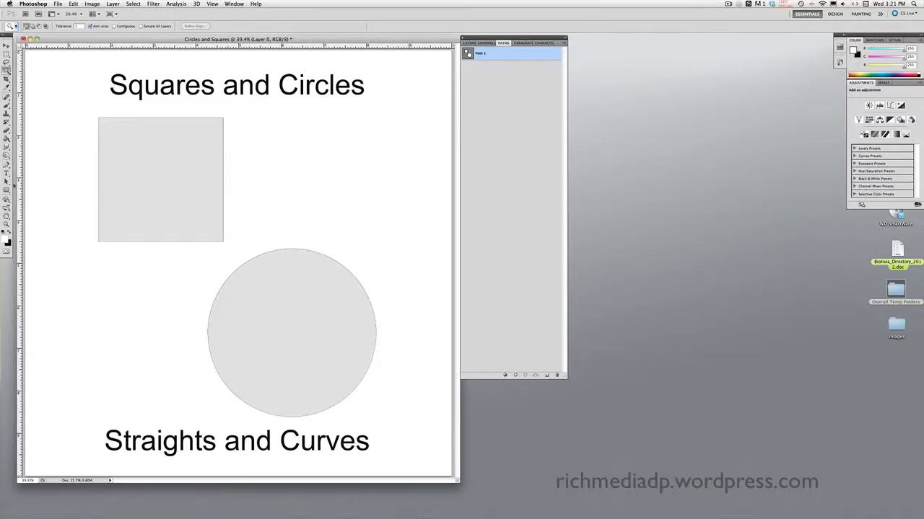
left_click(7, 182)
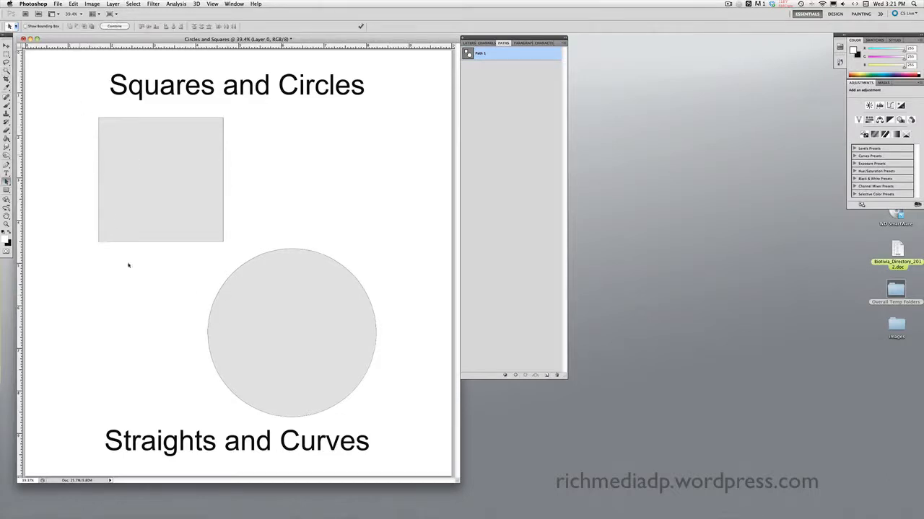
Step: Marquee-select both shape paths to show their anchors, then drag the layer up-left with Move
left_click_drag(74, 102, 394, 427)
left_click(6, 44)
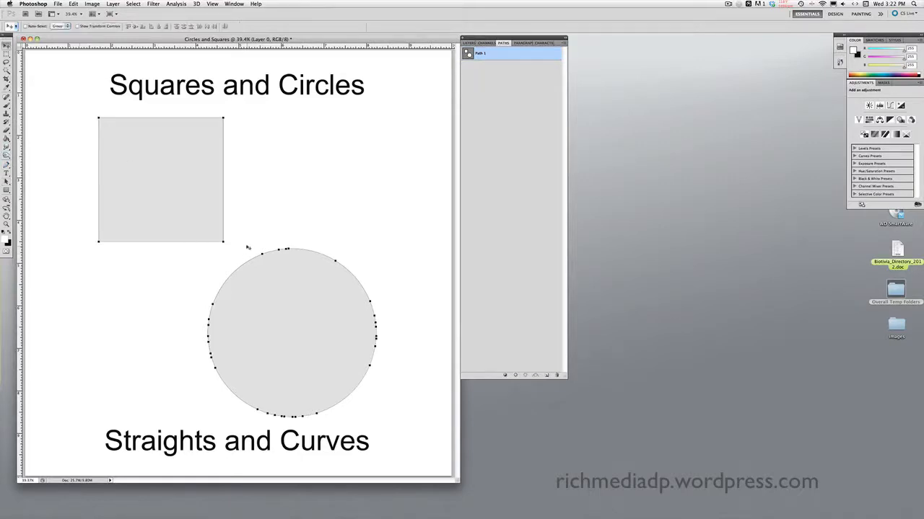
left_click_drag(252, 227, 231, 198)
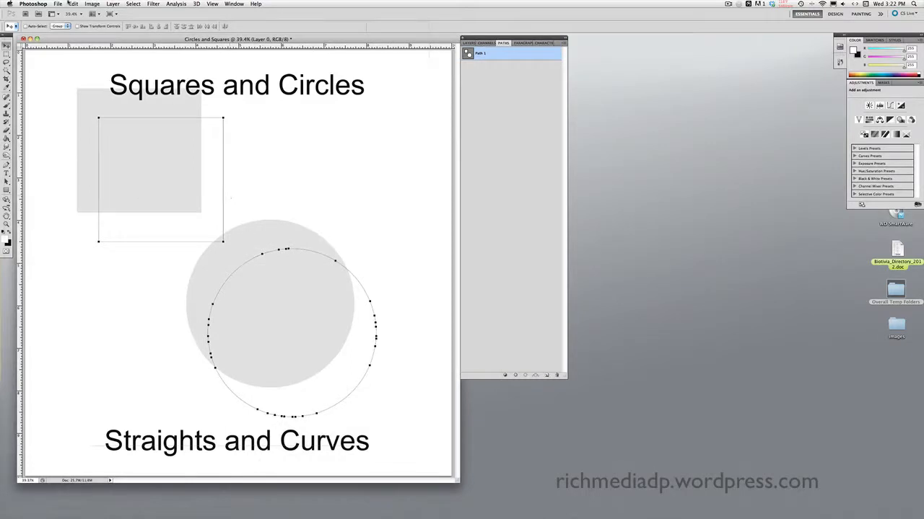
Step: Undo the move so the shapes sit back on Path 1, and show the Layers list
left_click(73, 3)
left_click(75, 12)
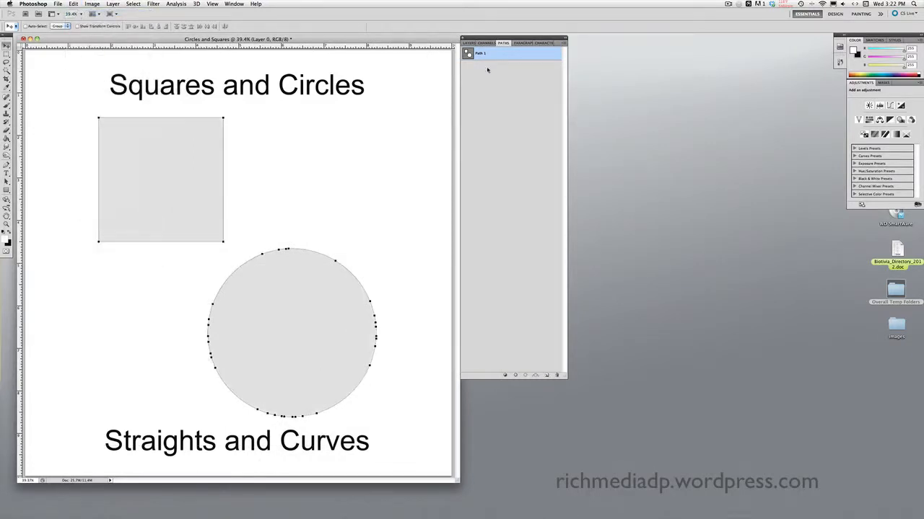
left_click(469, 44)
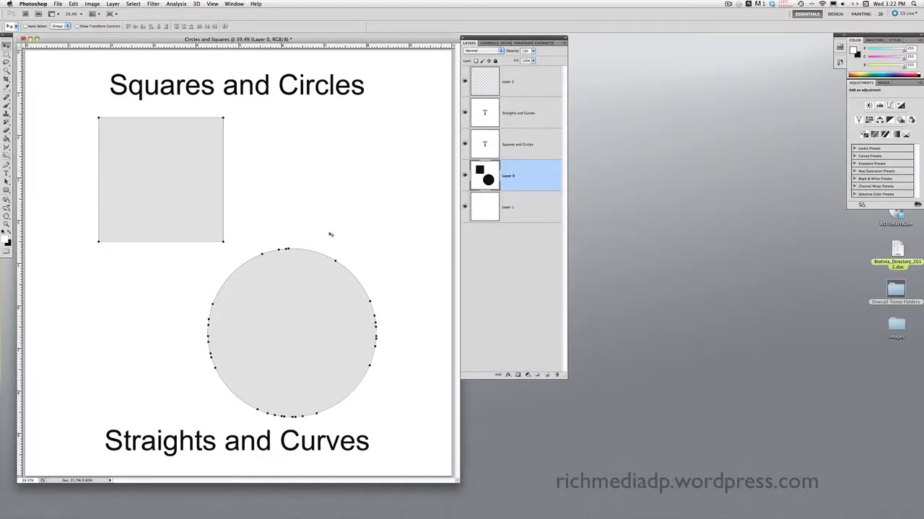
Step: On Layer 0, marquee-select the whole circle path, then deselect it to hide its anchors
left_click(513, 91)
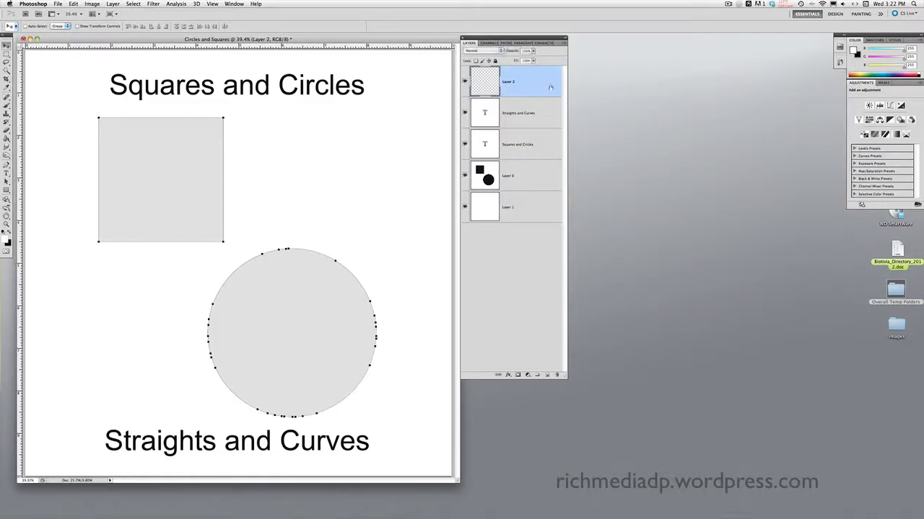
left_click(517, 175)
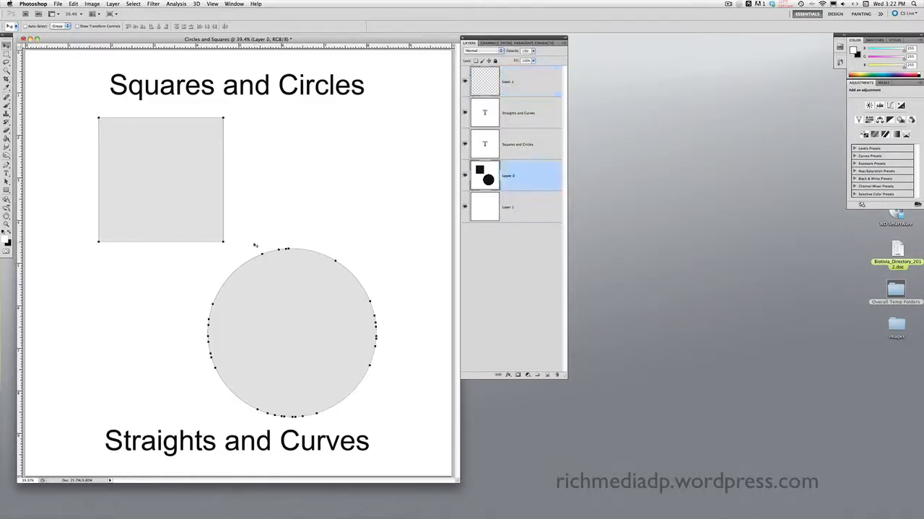
left_click(7, 183)
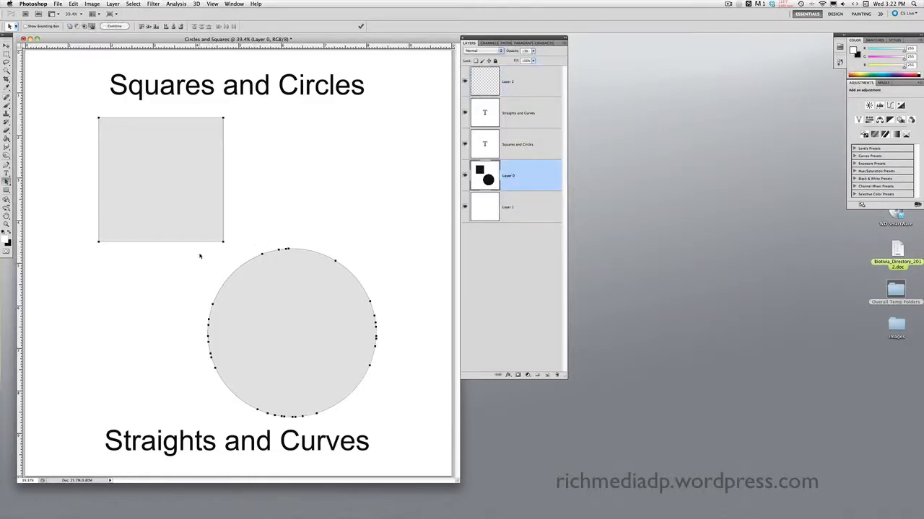
left_click_drag(197, 249, 391, 421)
left_click(211, 272)
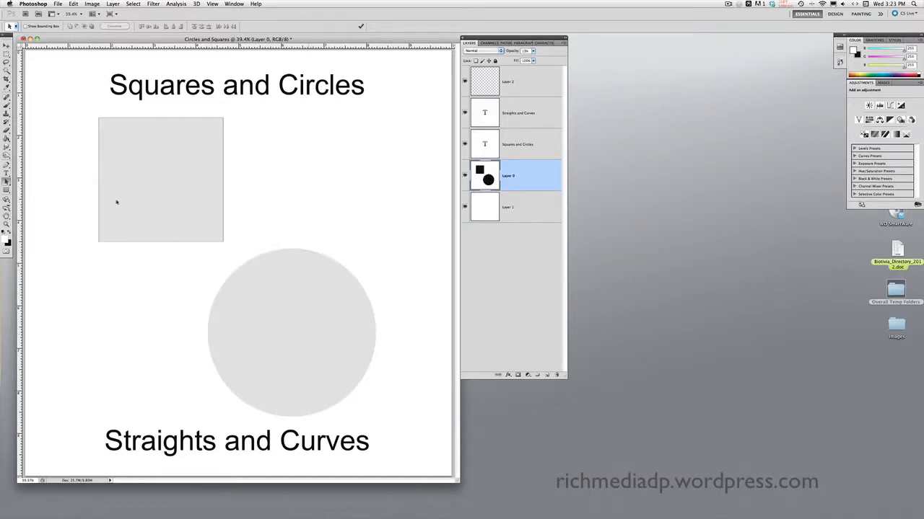
left_click(6, 165)
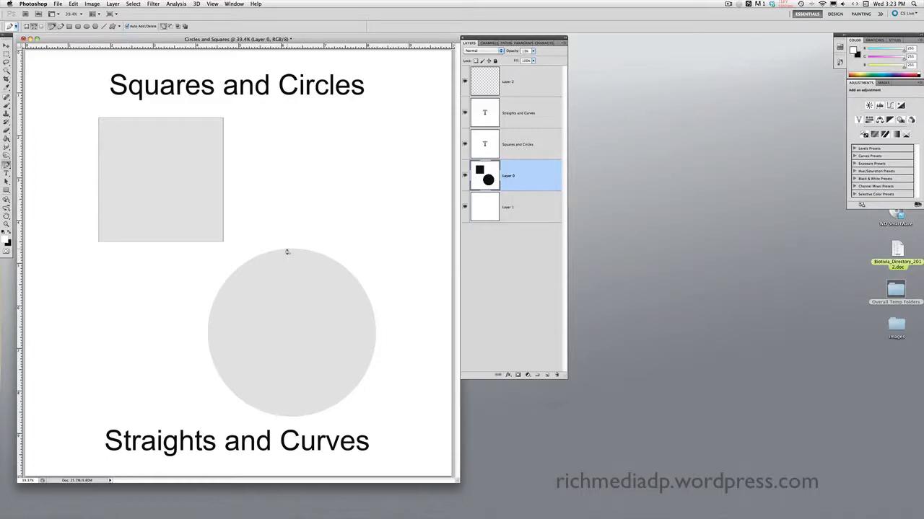
Step: Begin a pen path with an anchor at the circle's top and curved anchors at right and bottom
left_click(287, 249)
left_click_drag(375, 339, 377, 432)
left_click(375, 340)
left_click_drag(289, 418, 207, 422)
Step: Add a curved anchor at the circle's left edge and close the path with a curve at the top
left_click(289, 419)
left_click_drag(207, 337, 200, 252)
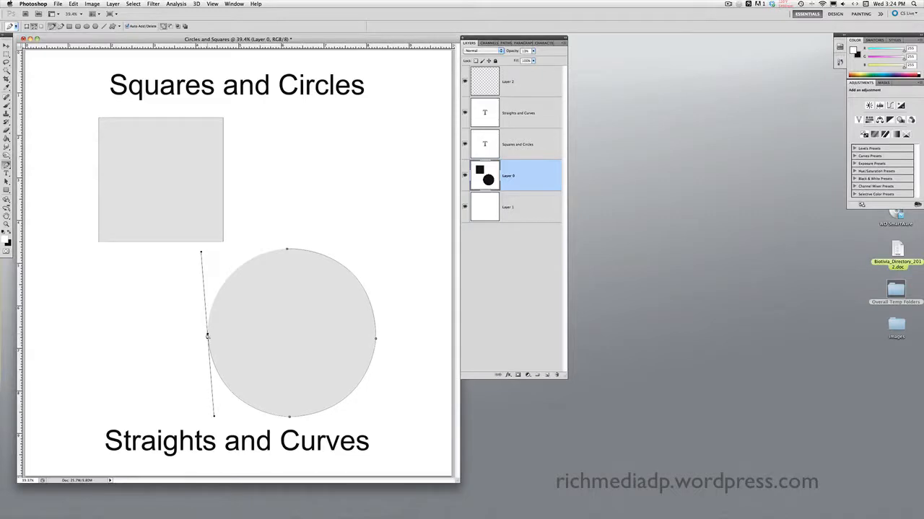
left_click(208, 335)
left_click_drag(286, 251, 369, 243)
Step: Switch to Illustrator's 2 [Converted].eps glassware document from the Dock
mouse_move(897, 511)
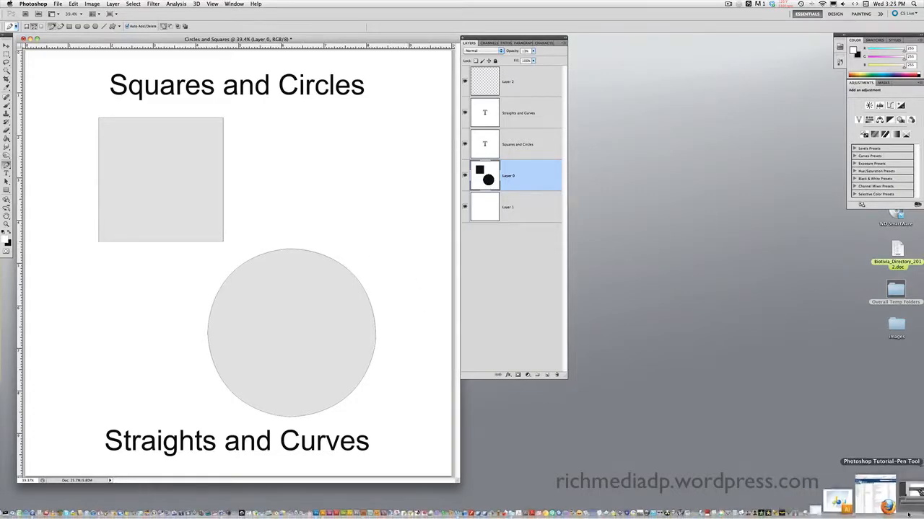
left_click(897, 505)
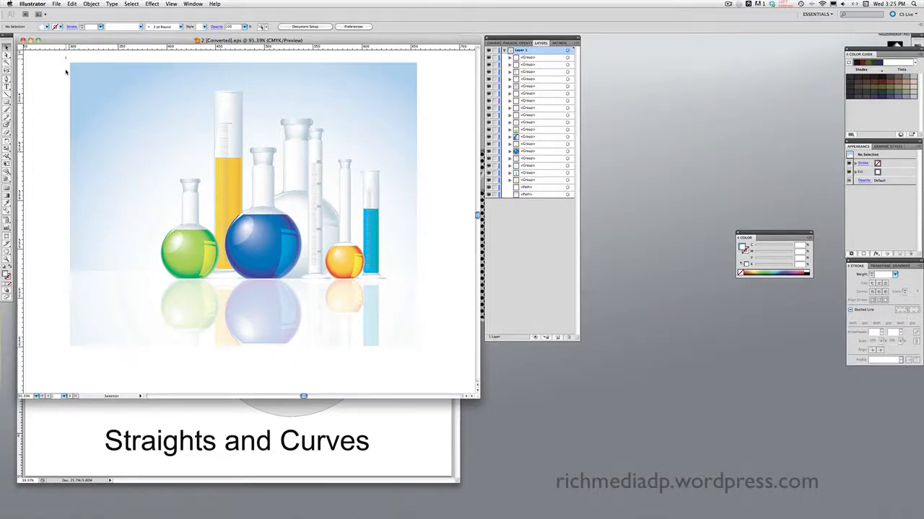
left_click_drag(65, 56, 431, 361)
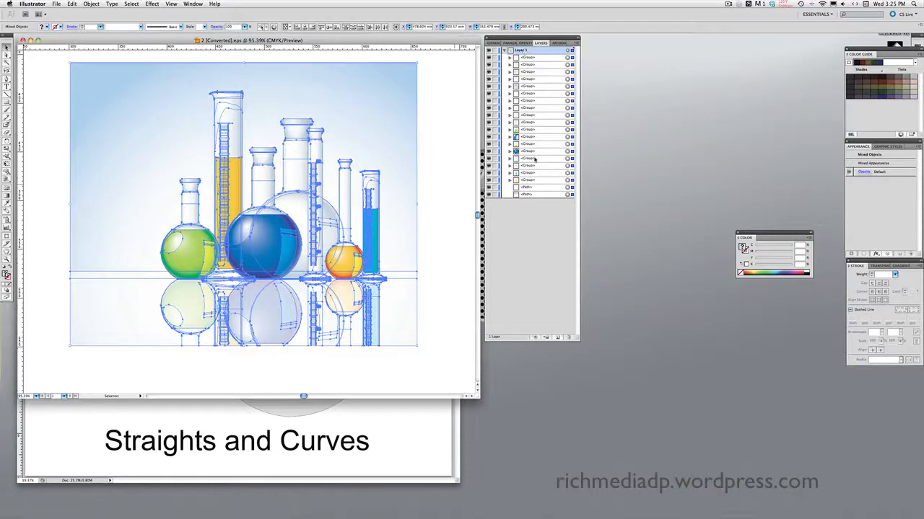
left_click(531, 195)
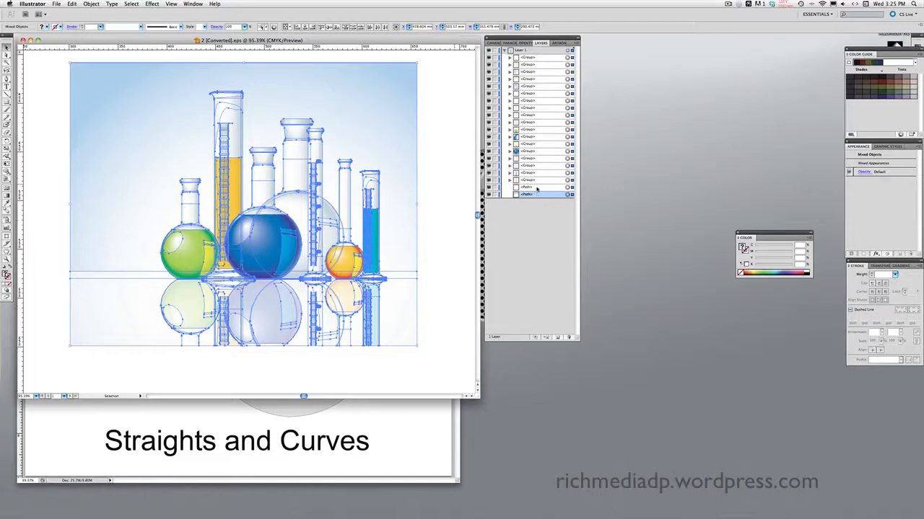
left_click(532, 187)
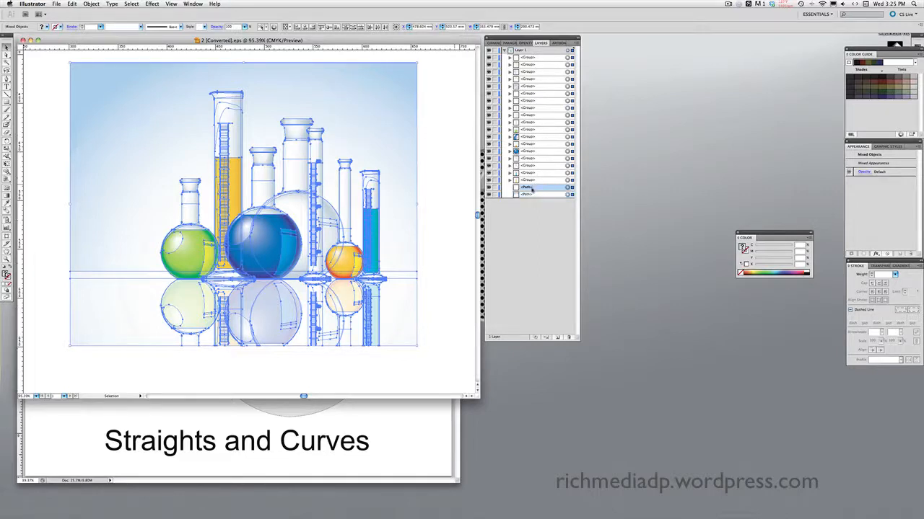
left_click(532, 194)
left_click(456, 360)
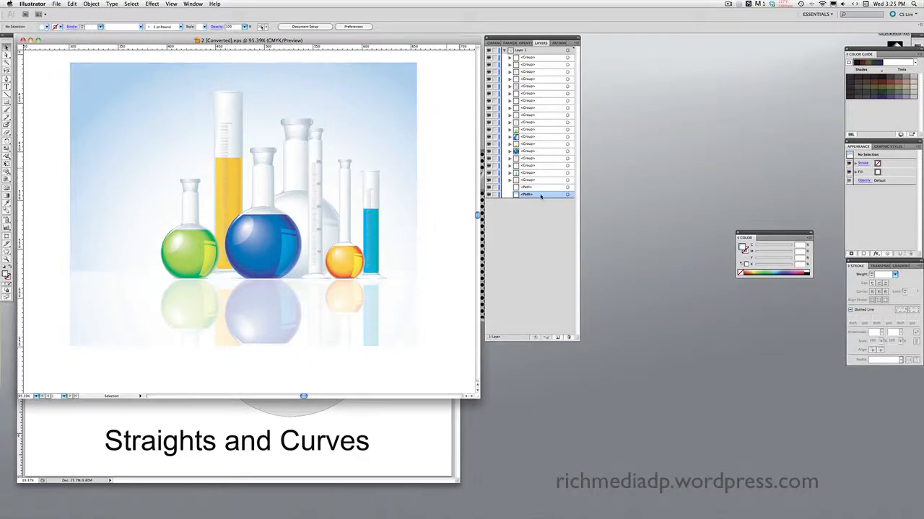
Step: Select the pale blue background and park the Color panel beside Layers, cancelling the Color Picker
left_click(80, 64)
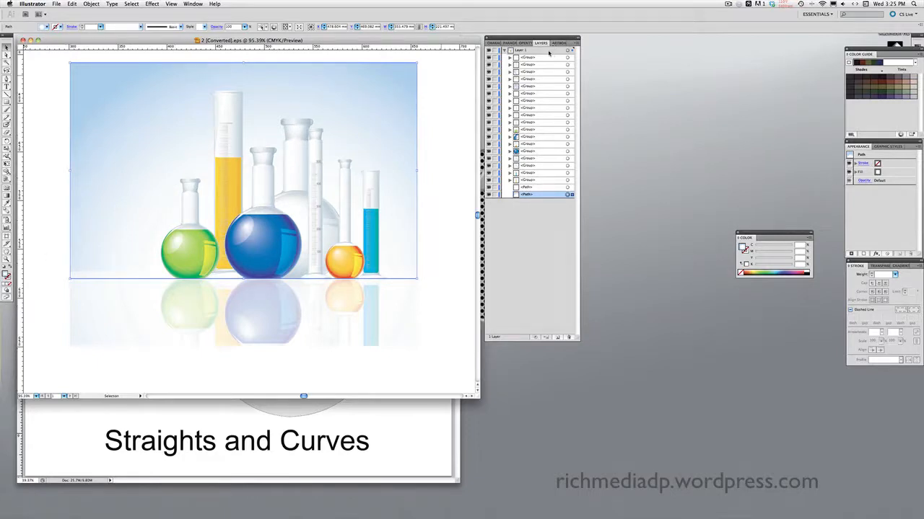
left_click_drag(757, 239, 532, 237)
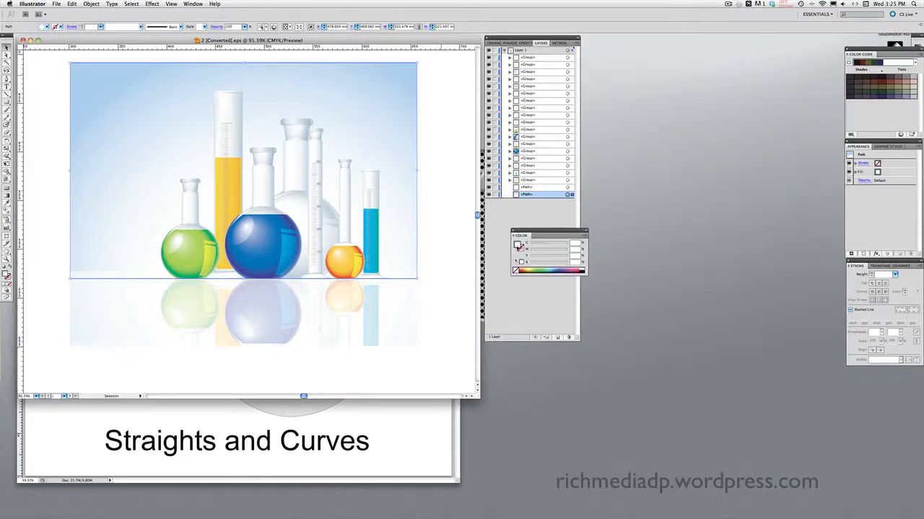
double_click(517, 247)
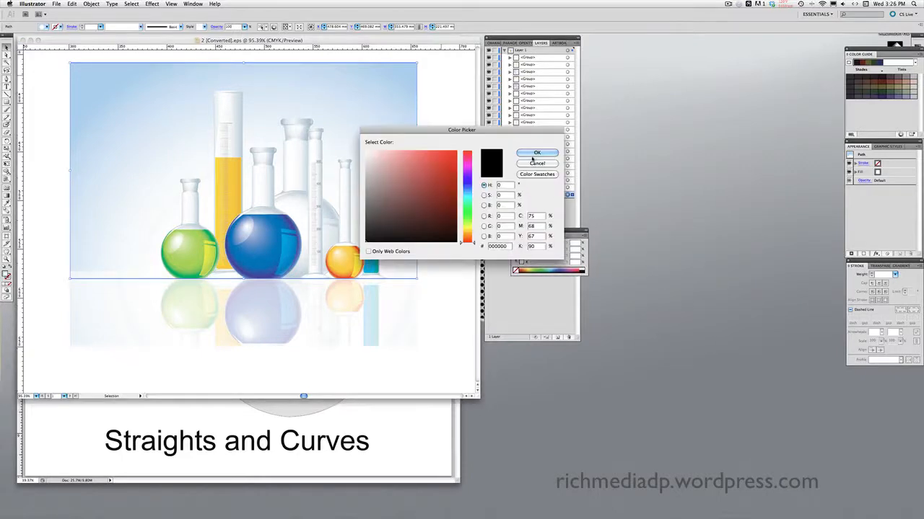
left_click(534, 163)
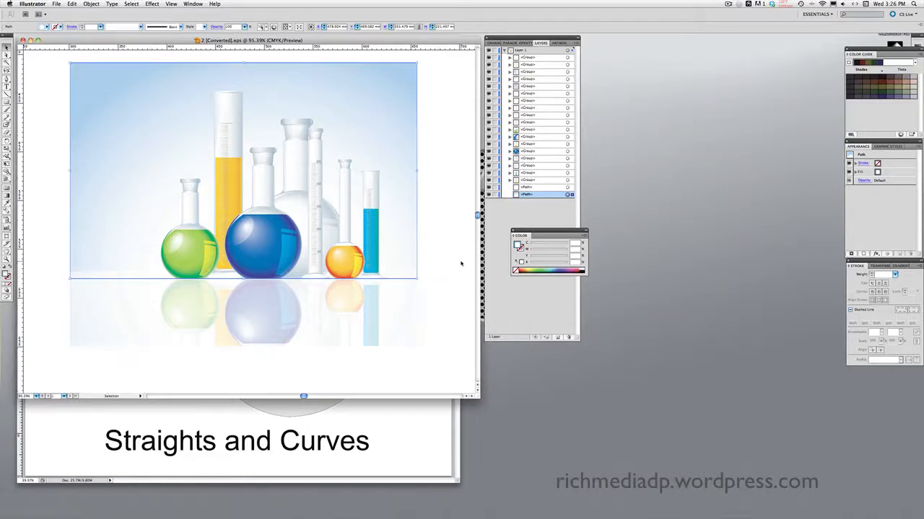
left_click_drag(531, 235, 600, 221)
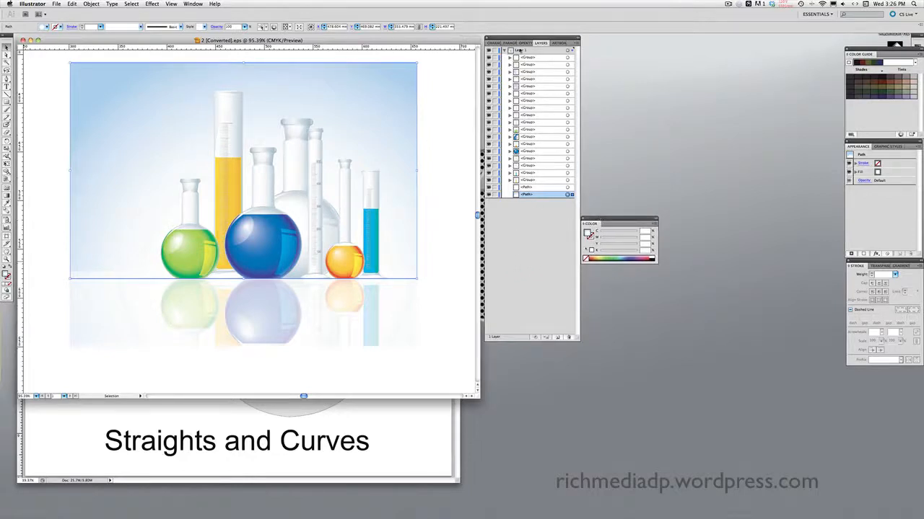
Step: Expand a <Group> and its nested groups in the Layers panel to list their paths
left_click(536, 190)
left_click(538, 181)
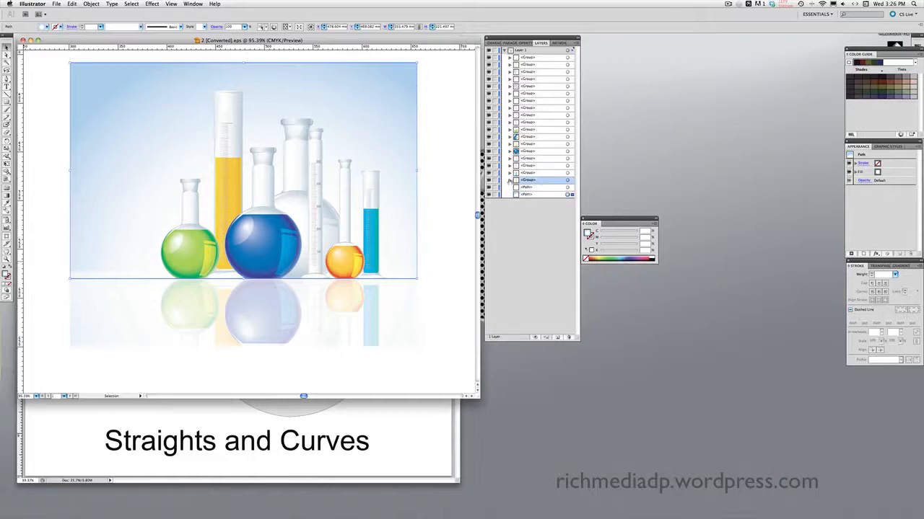
left_click(509, 181)
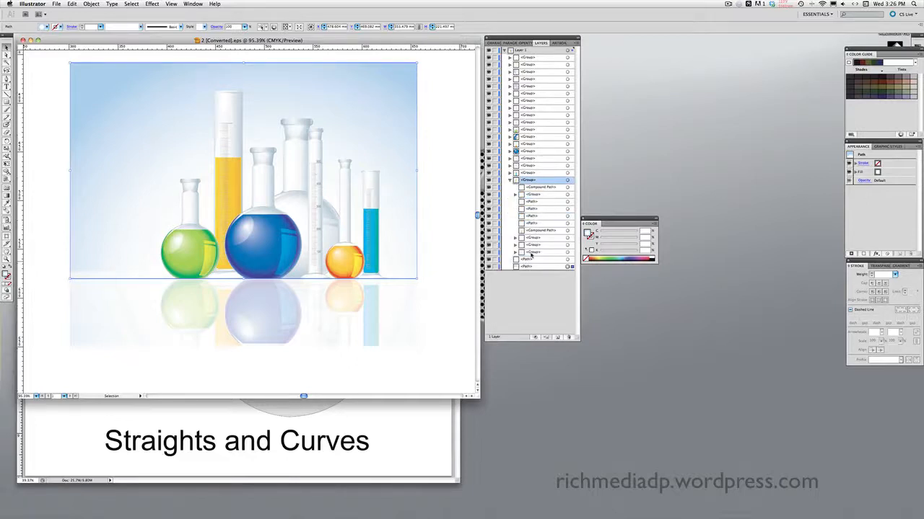
left_click(515, 195)
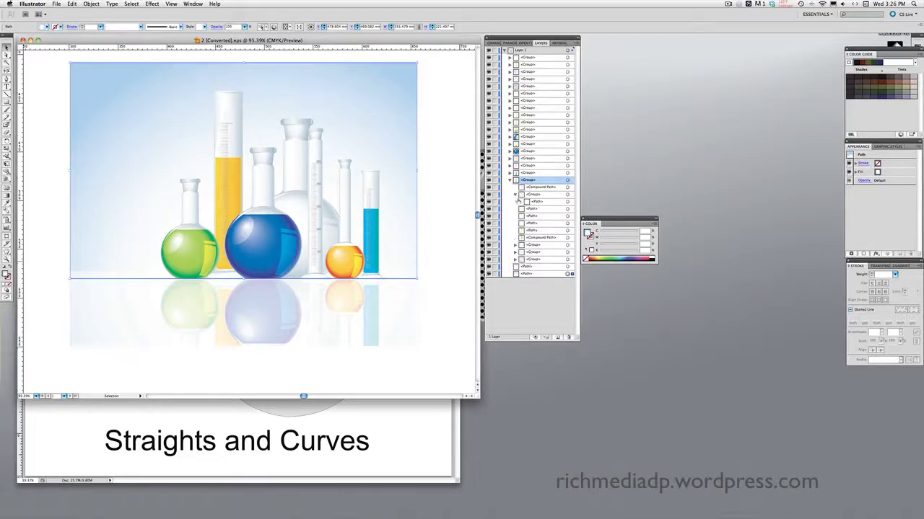
left_click(515, 245)
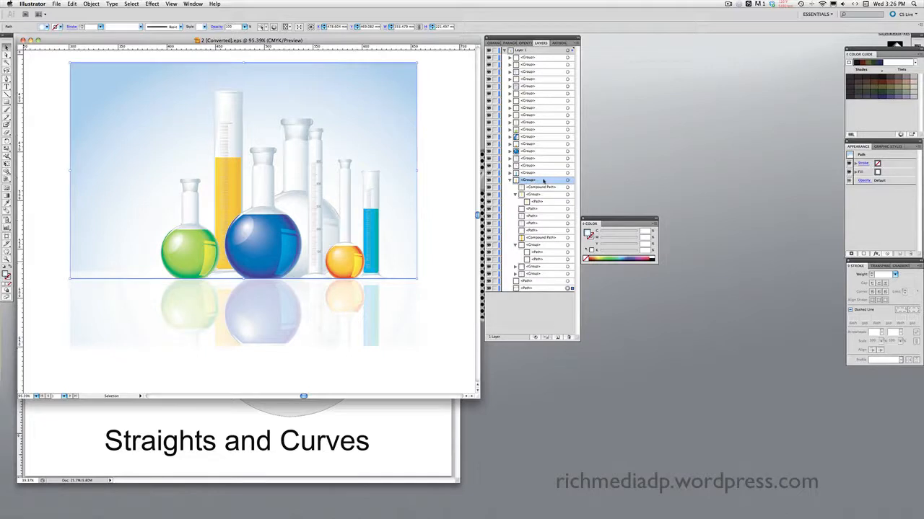
Step: Select the blue flask on the canvas and pick its <Group> row in the layer list
left_click(271, 183)
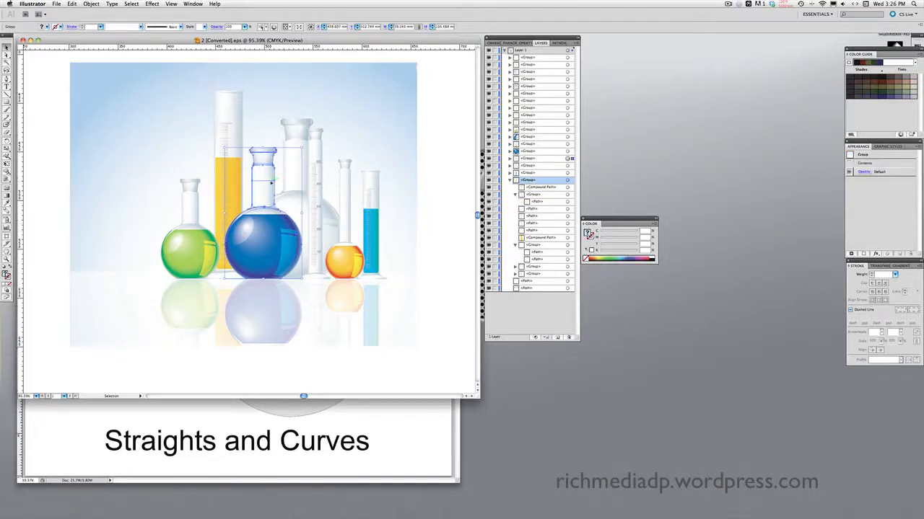
left_click(513, 179)
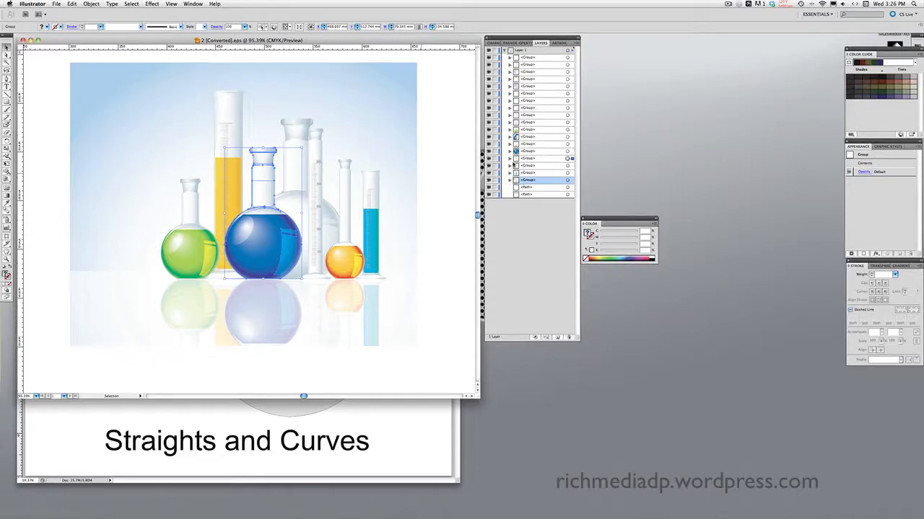
left_click(510, 159)
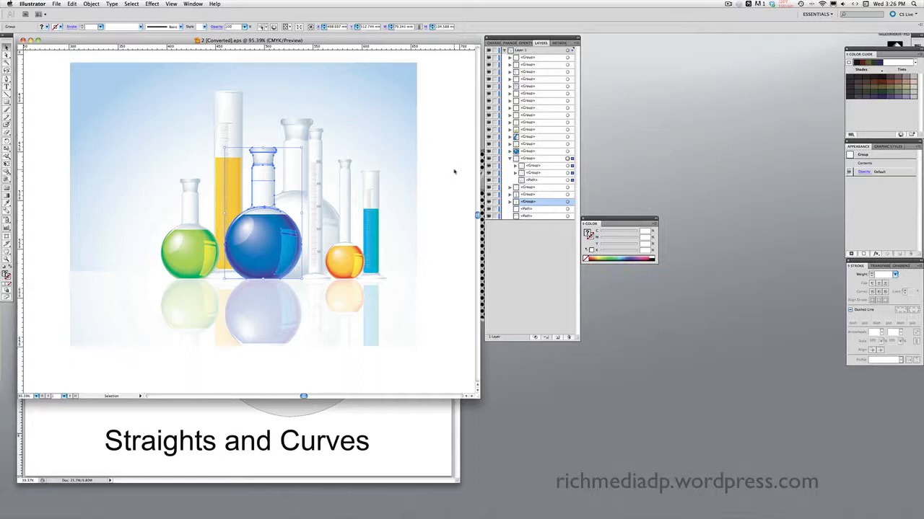
left_click(529, 151)
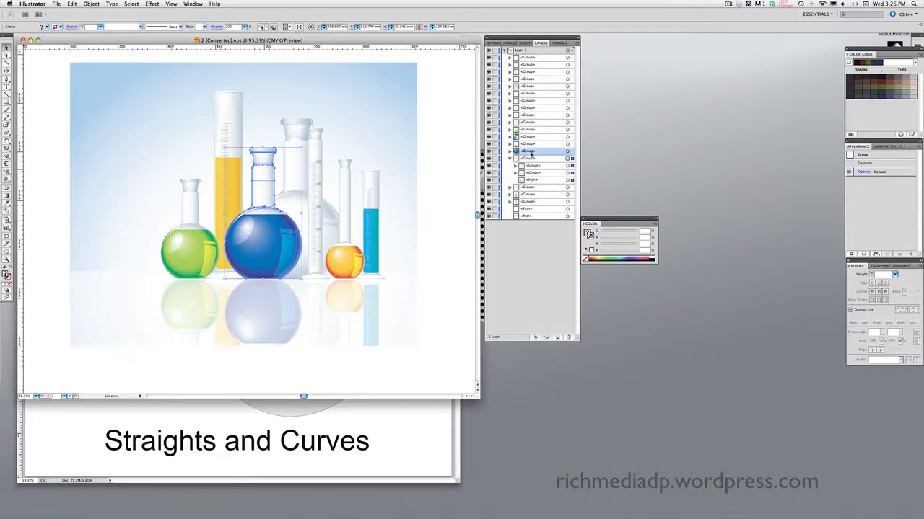
Step: Rename the blue flask's <Group> layer to 'blue vile' and collapse the group below it
double_click(531, 153)
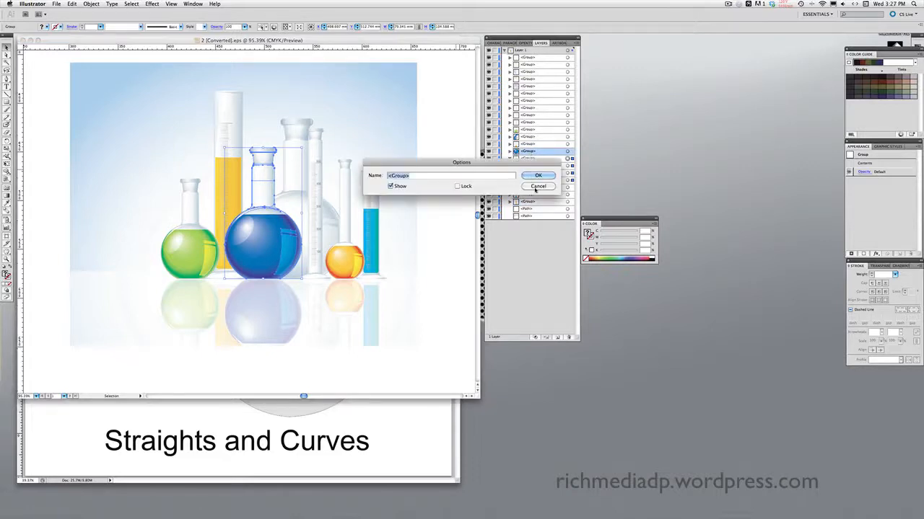
left_click(531, 176)
double_click(530, 153)
type("blue vile")
left_click(538, 176)
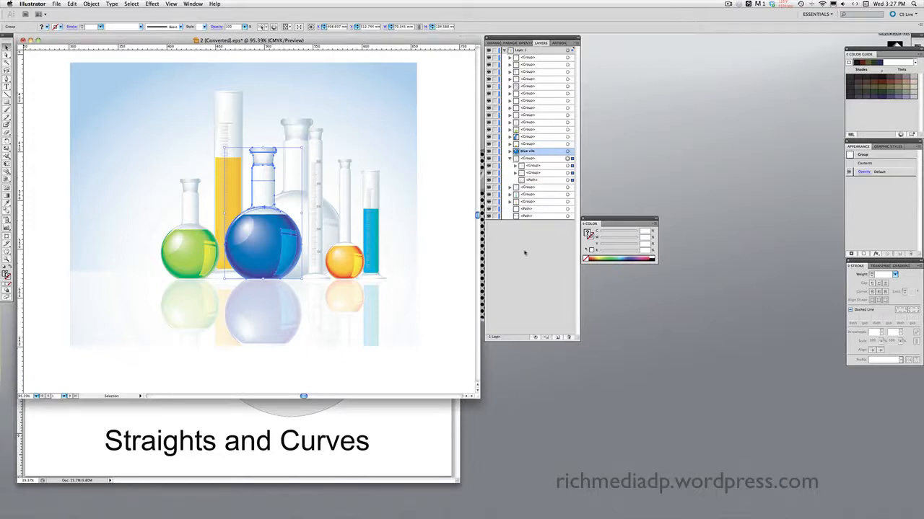
left_click(525, 252)
left_click(515, 158)
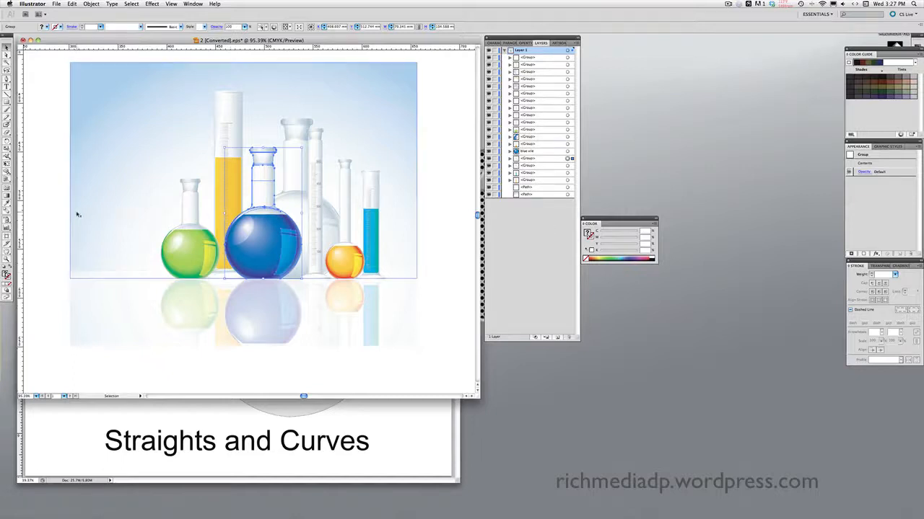
Step: Deselect the blue flask and switch to the Magic Wand tool with Y
left_click(55, 177)
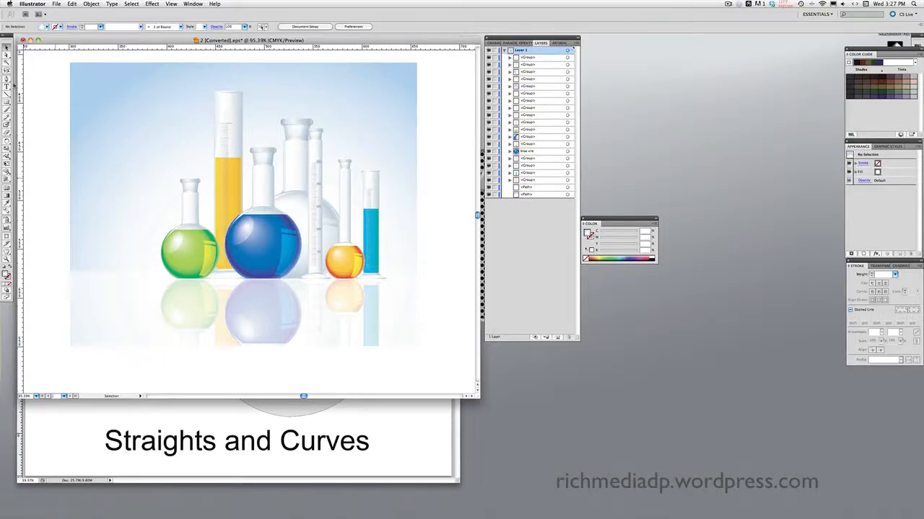
left_click(6, 66)
left_click_drag(49, 41, 49, 39)
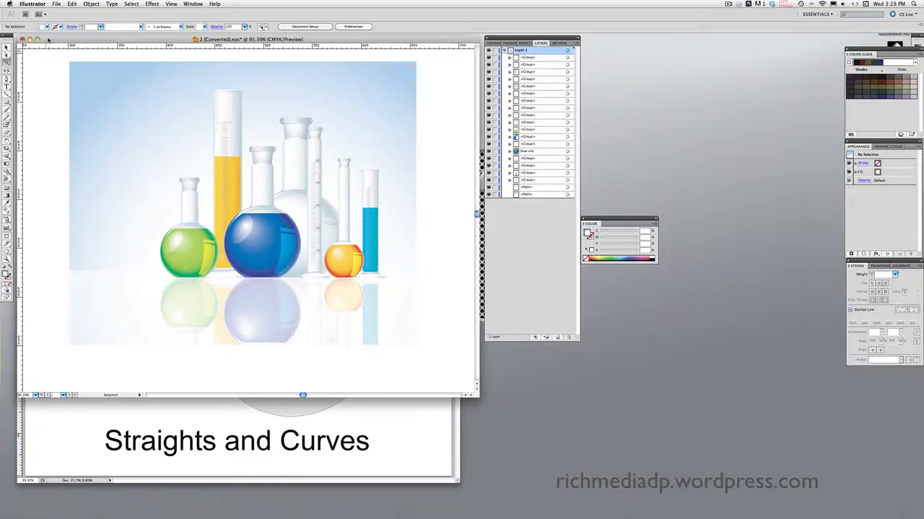
key("y")
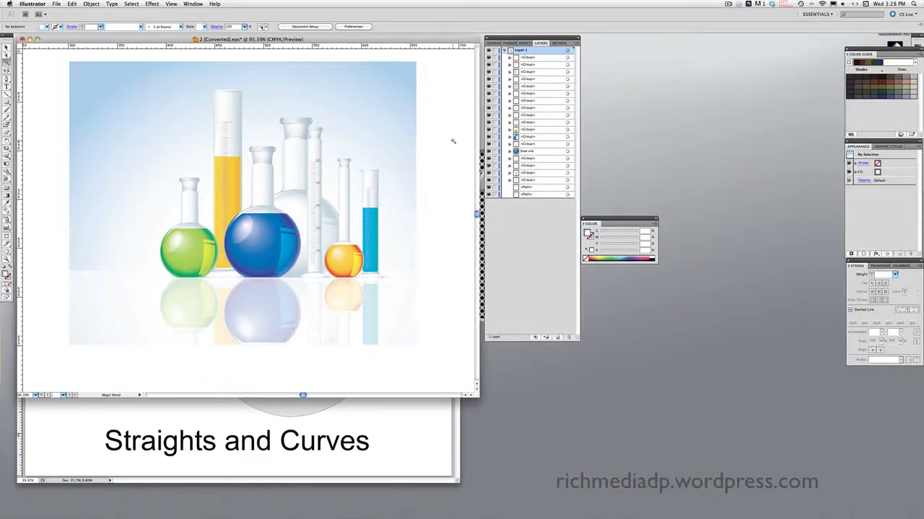